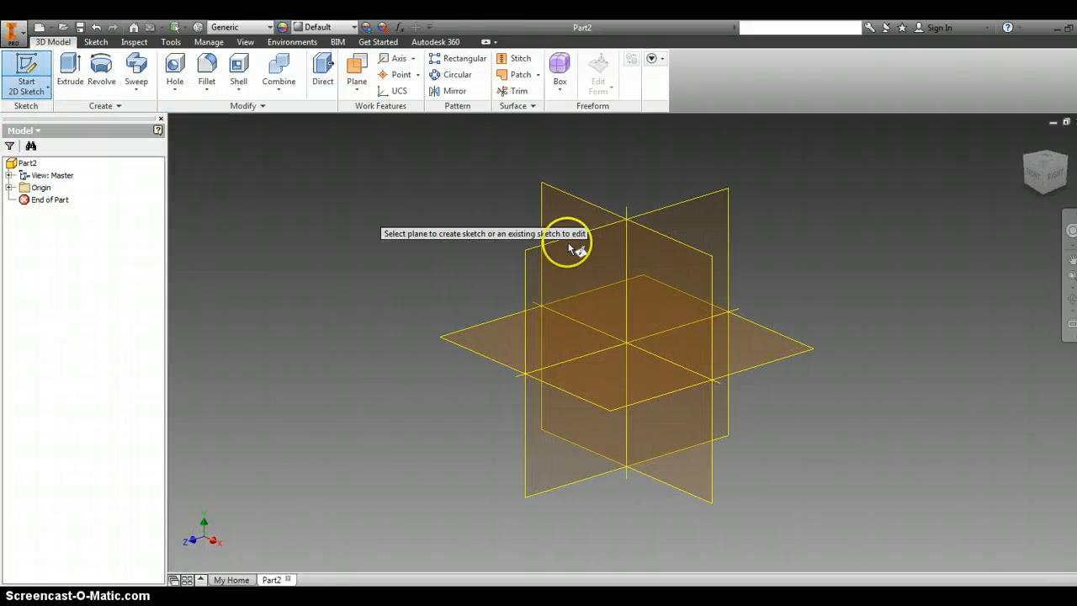
- Sketch a 2 in by 2 in rectangle on the front (XY) origin plane and finish the sketch
click(553, 198)
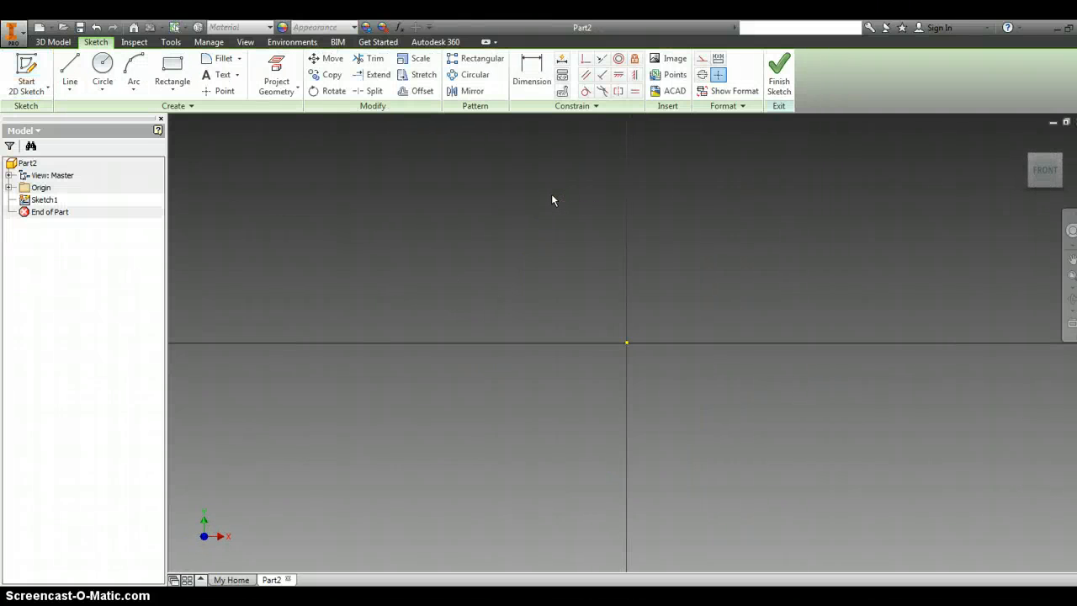
click(171, 67)
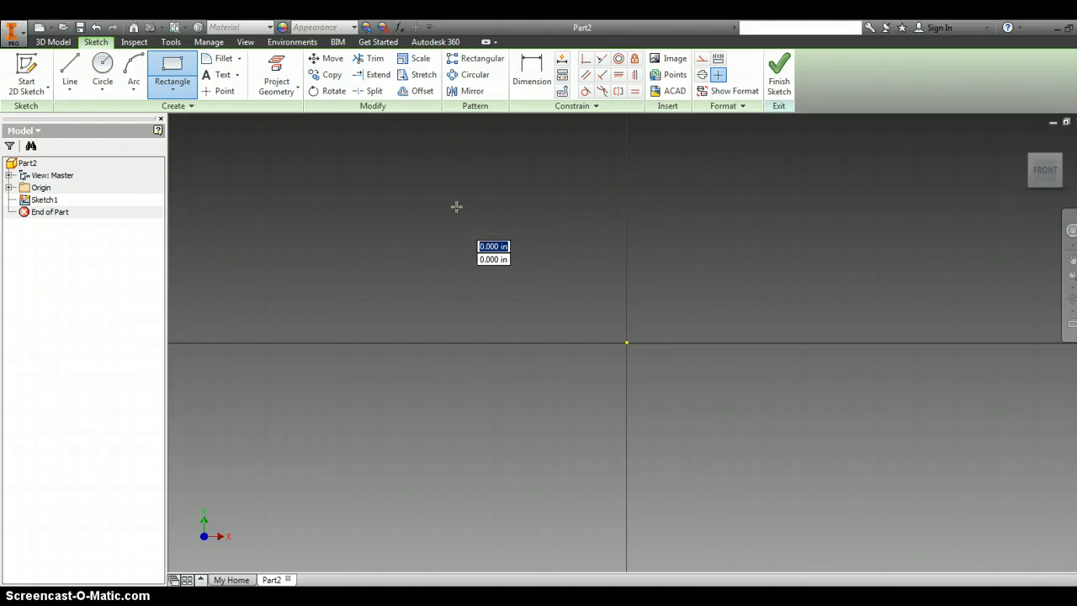
drag(457, 207, 836, 486)
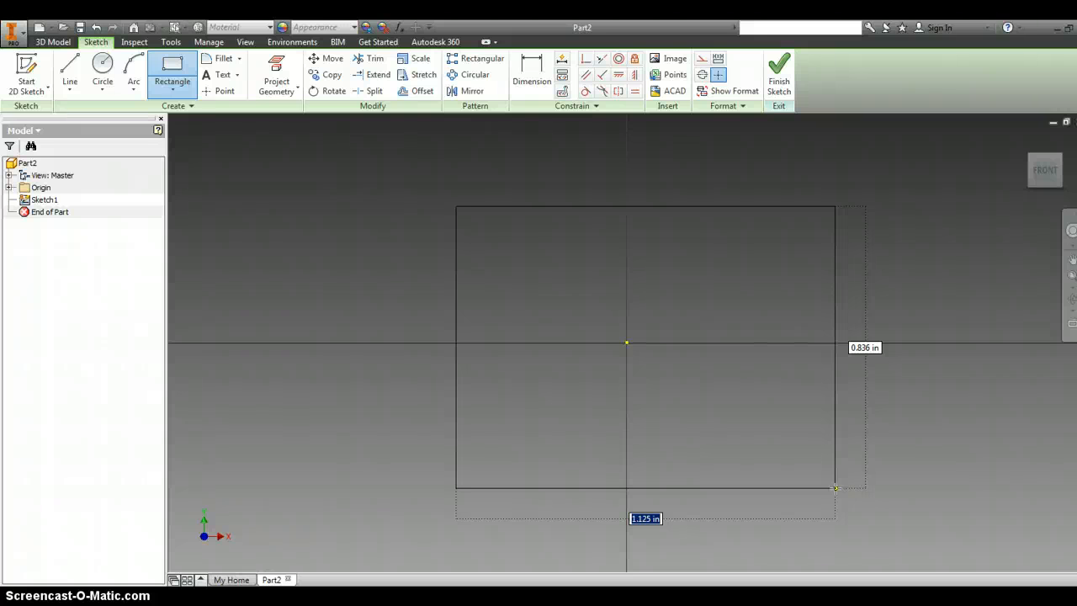
text(2)
key(Tab)
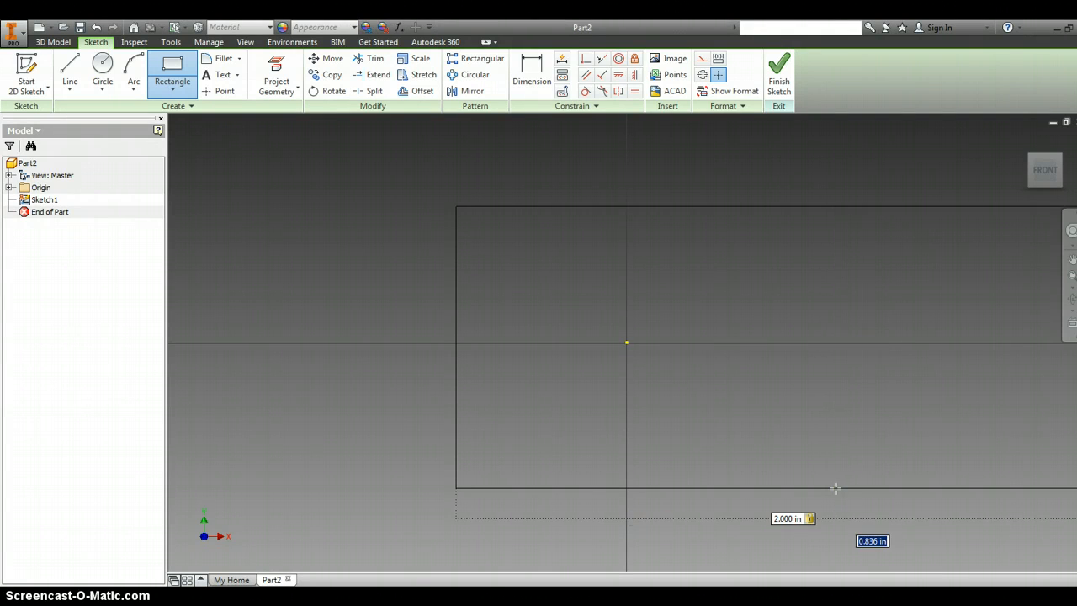
text(2)
key(Return)
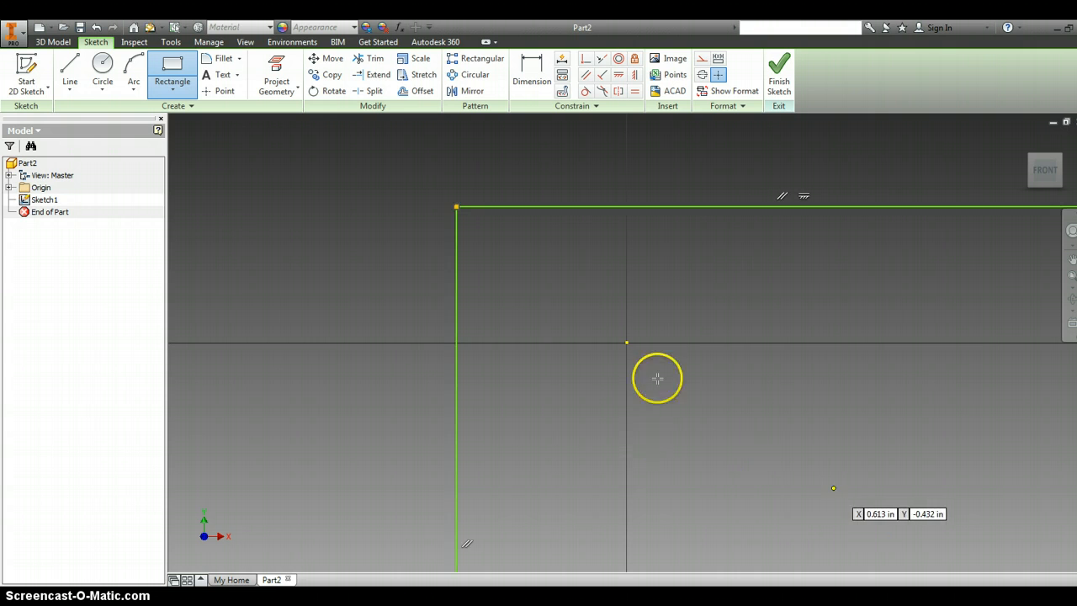
click(779, 86)
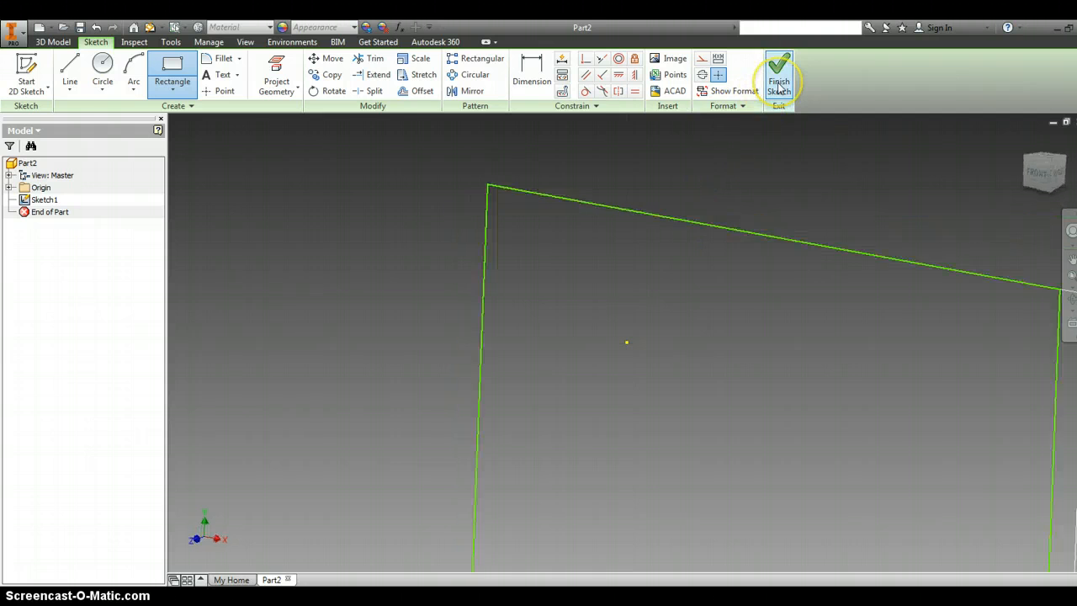
- Extrude the square profile by a distance of 2 in to form a solid cube
click(71, 69)
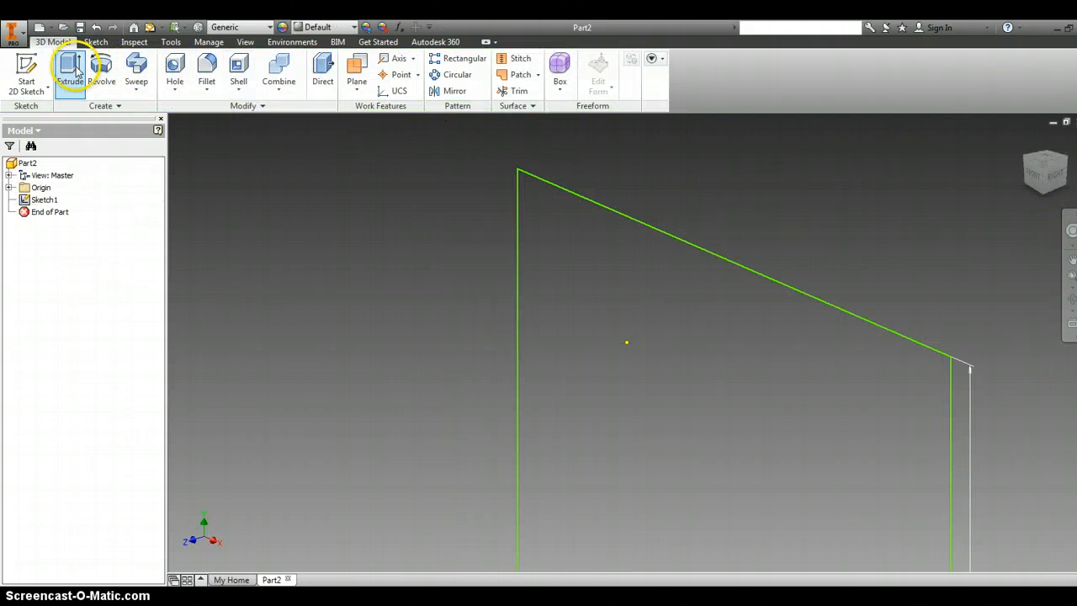
click(349, 213)
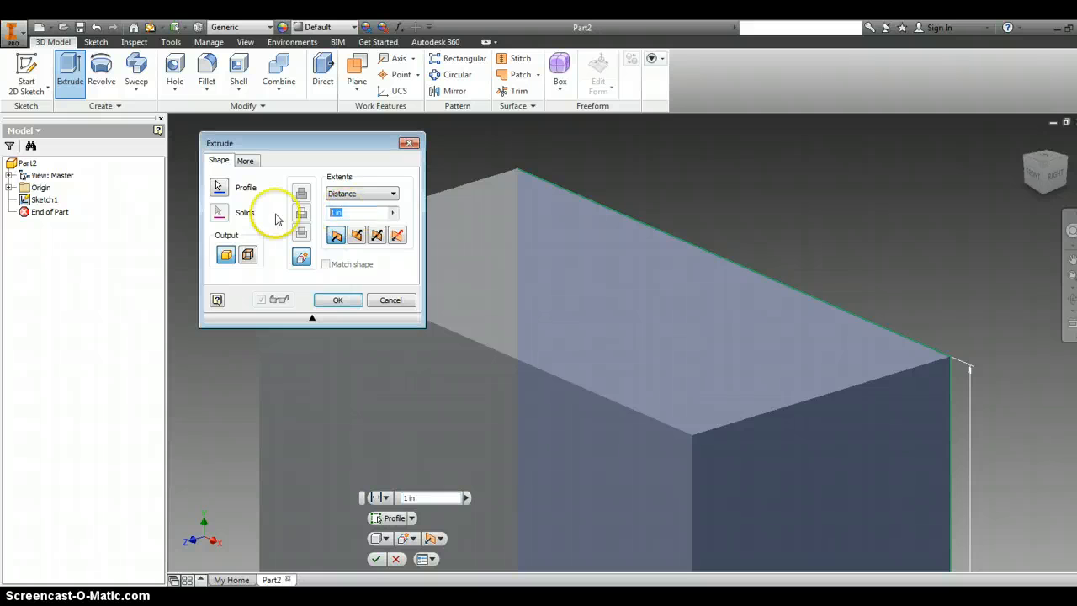
text(2)
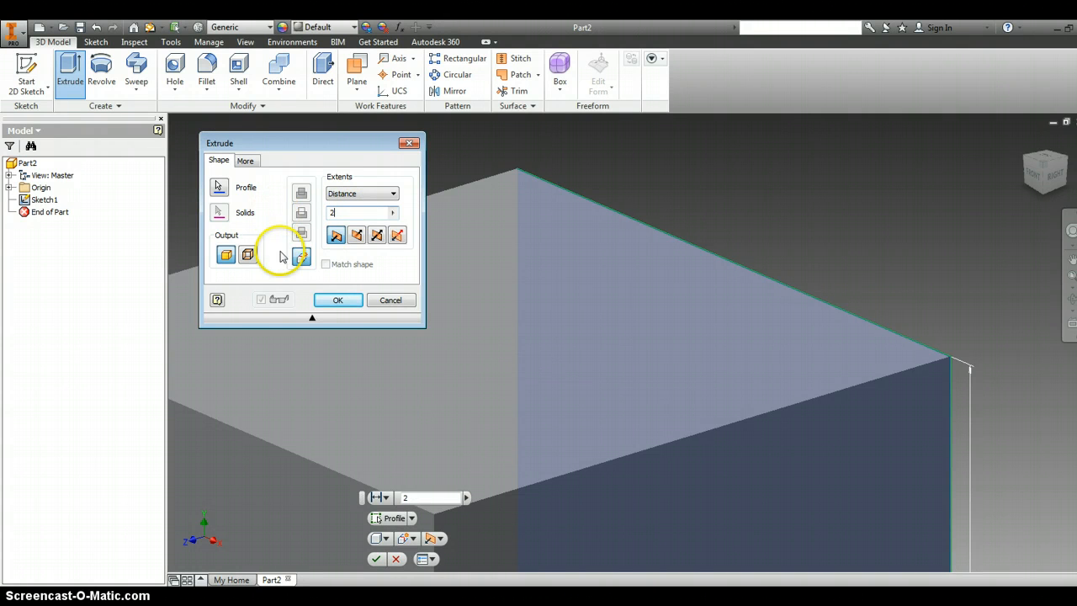
click(322, 300)
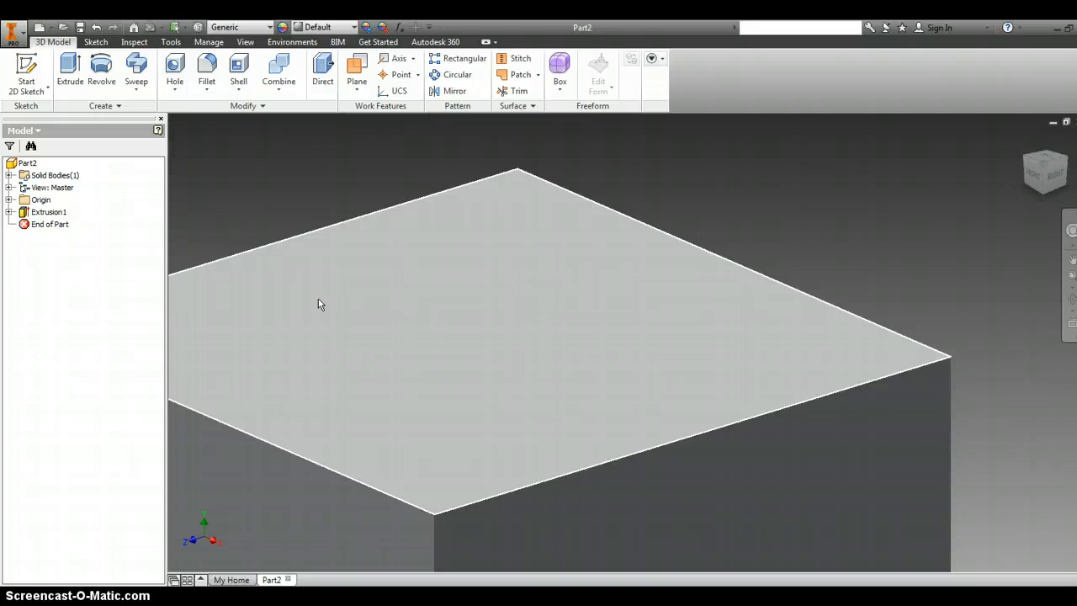
- Sketch a circle of 1 in diameter at the centre of the cube's top face and finish the sketch
scroll(440, 457, down, 3)
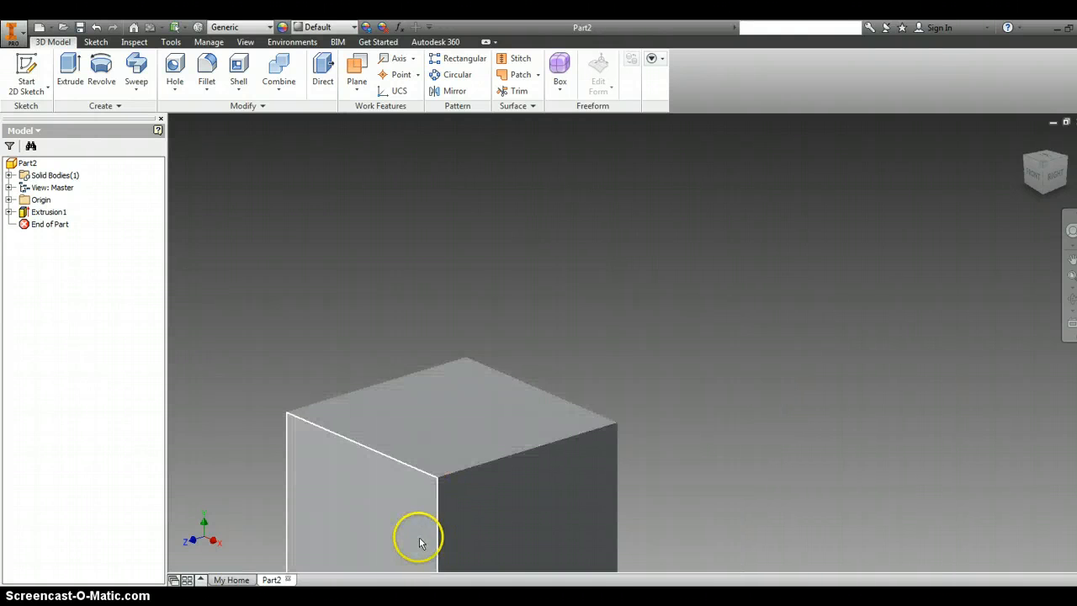
scroll(418, 543, down, 4)
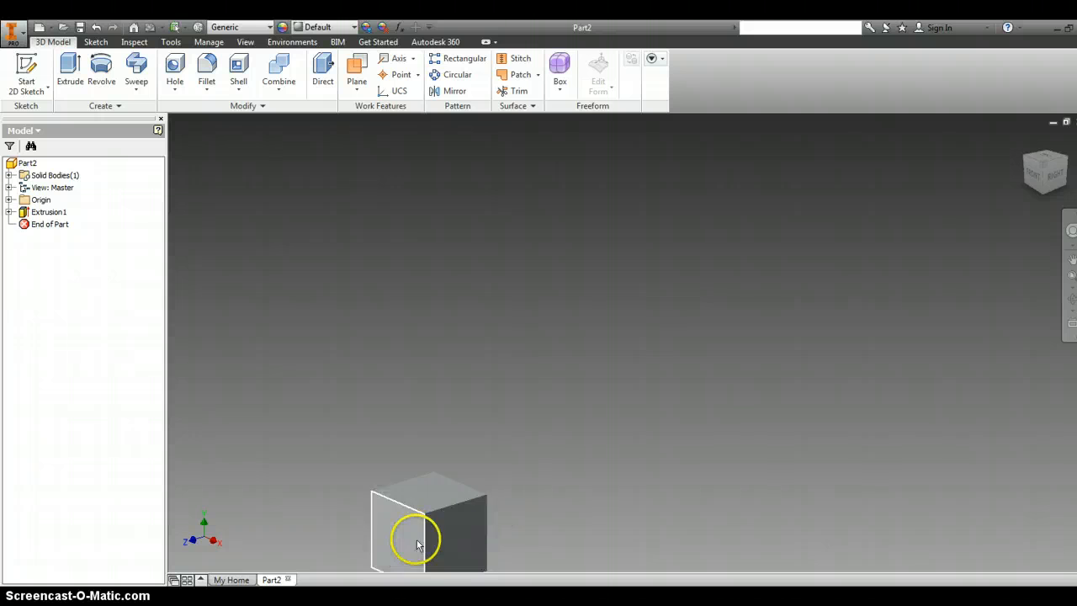
scroll(418, 544, up, 5)
scroll(425, 535, down, 3)
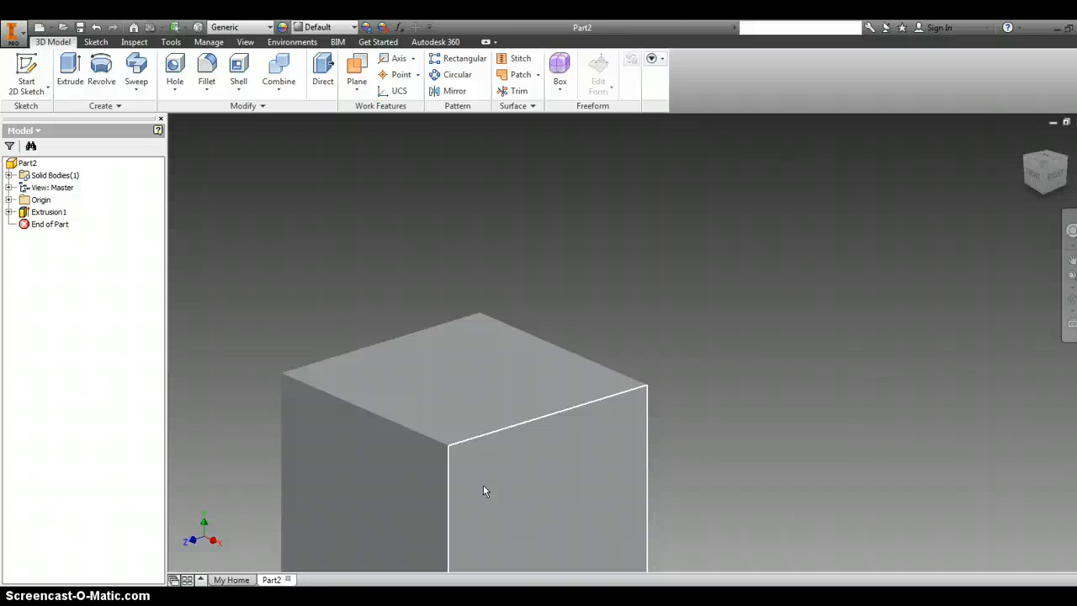
click(472, 364)
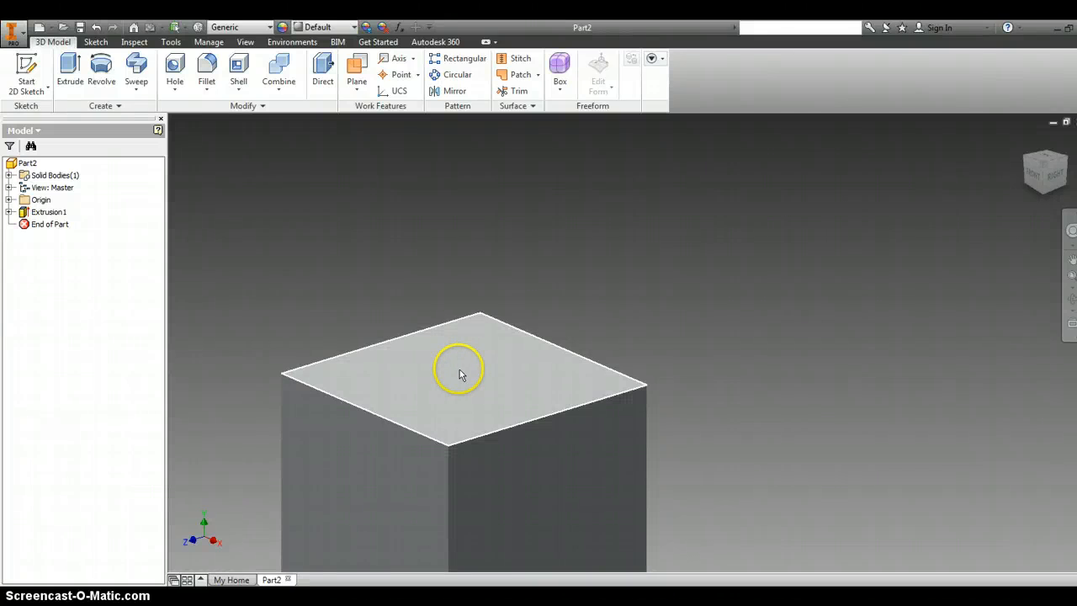
right_click(455, 378)
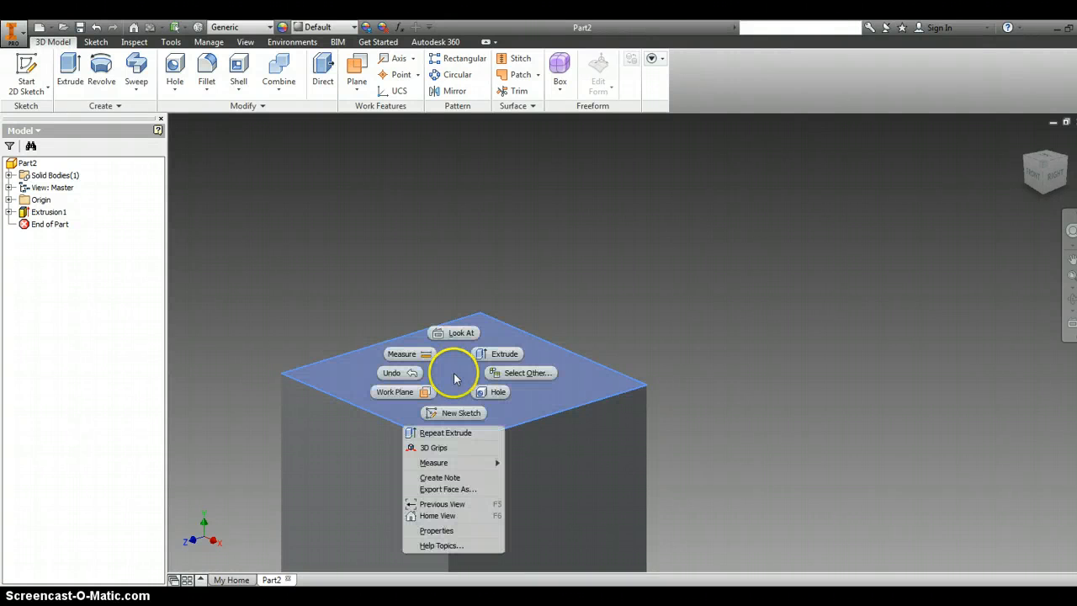
click(458, 416)
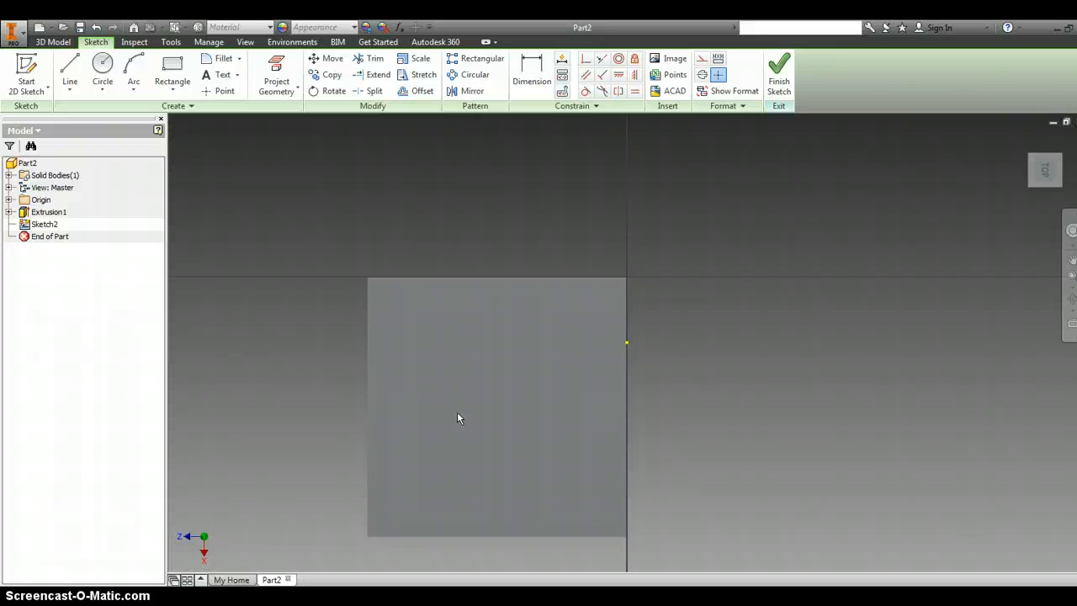
click(103, 65)
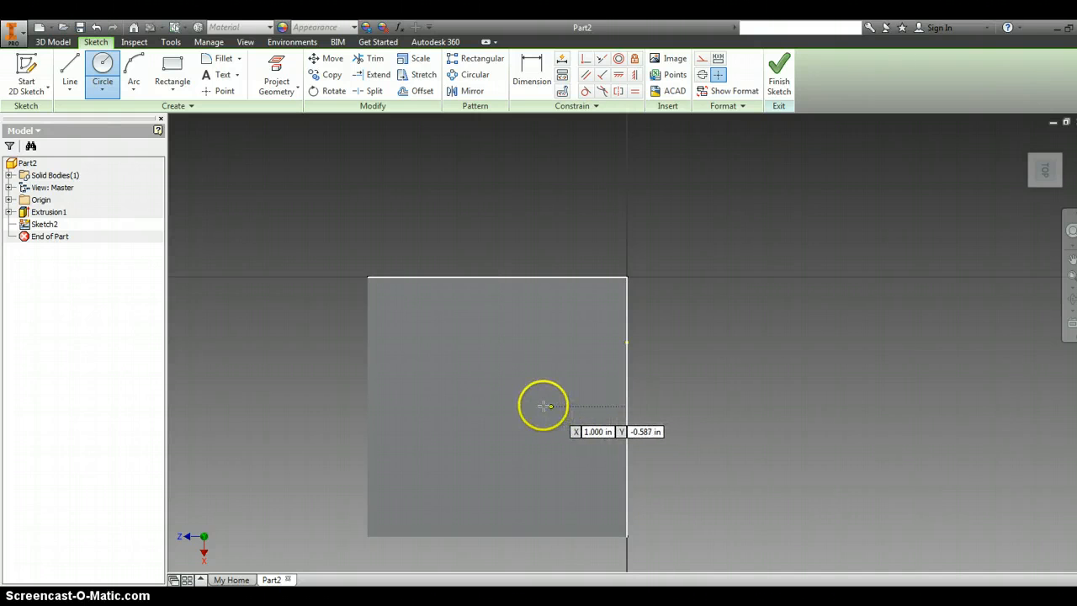
click(497, 405)
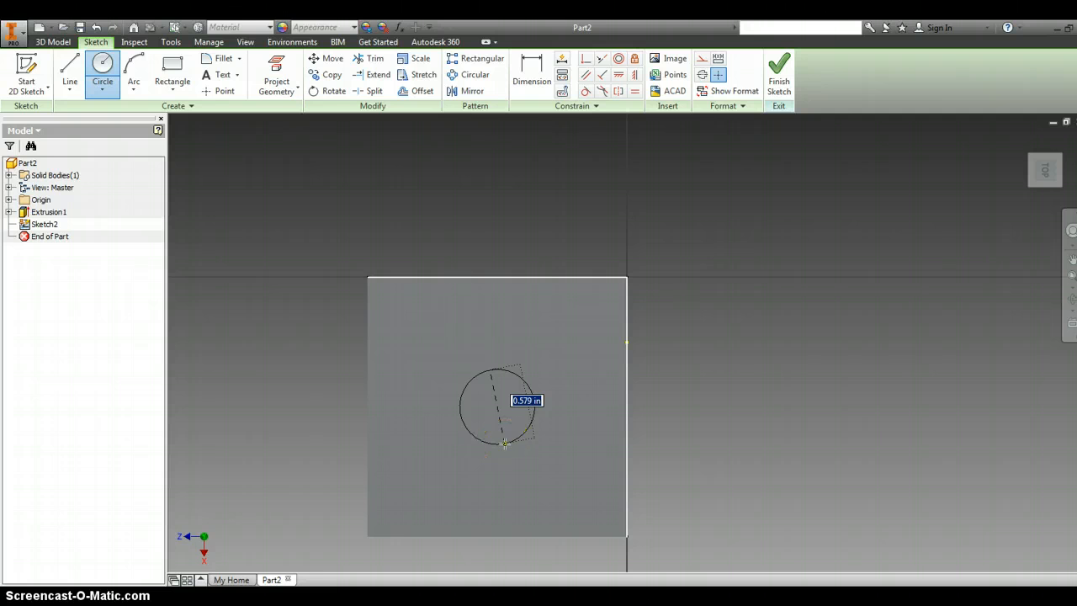
text(1)
key(Return)
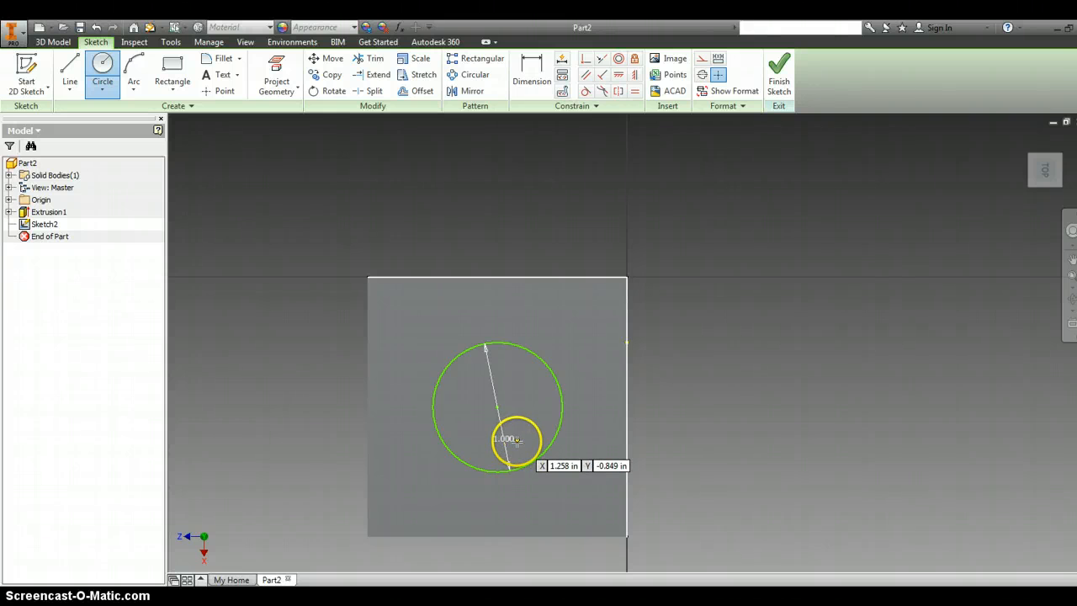
click(776, 88)
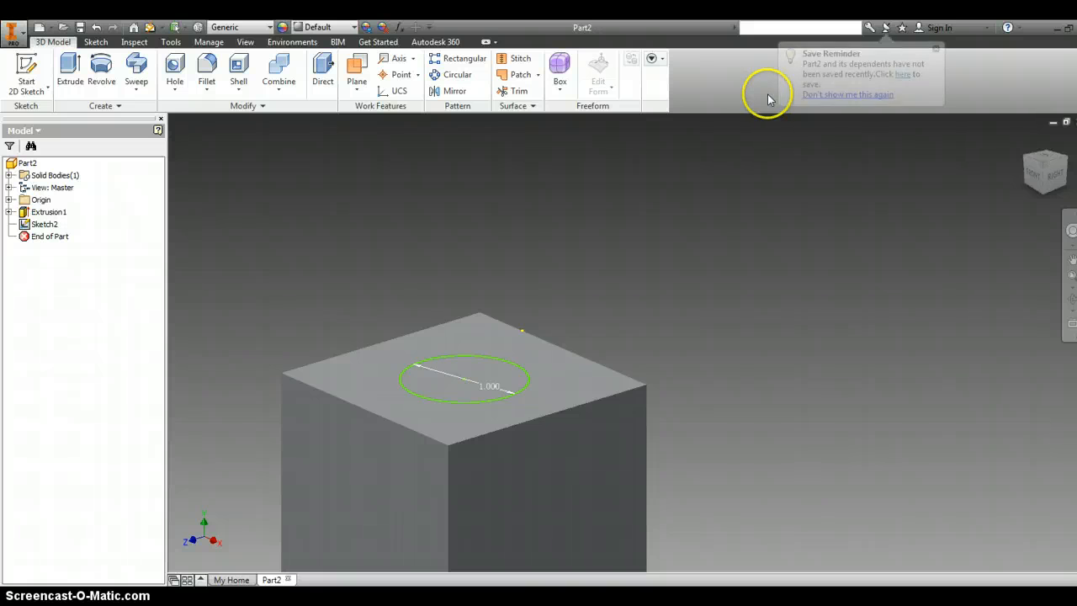
- Extrude the top-face circle as a cut 0.25 in deep into the cube, using Direction 2
click(74, 74)
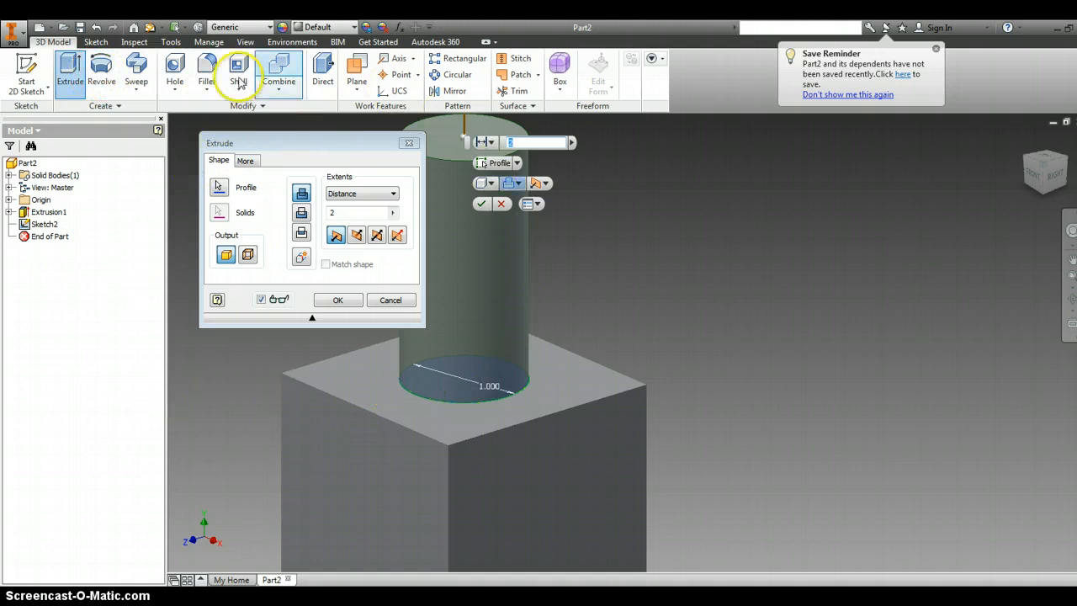
drag(313, 148, 190, 149)
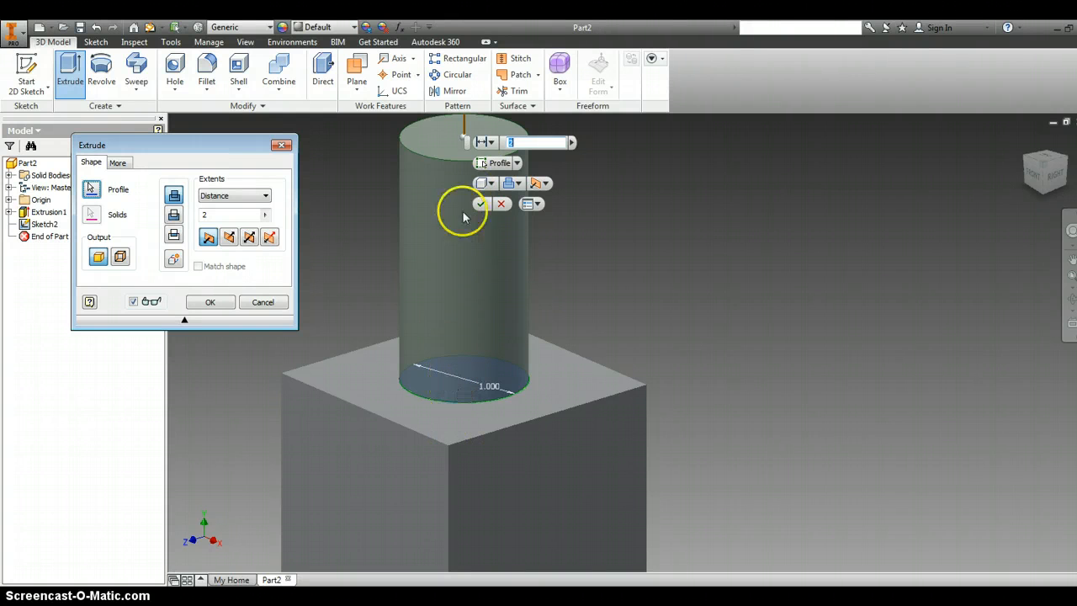
click(445, 334)
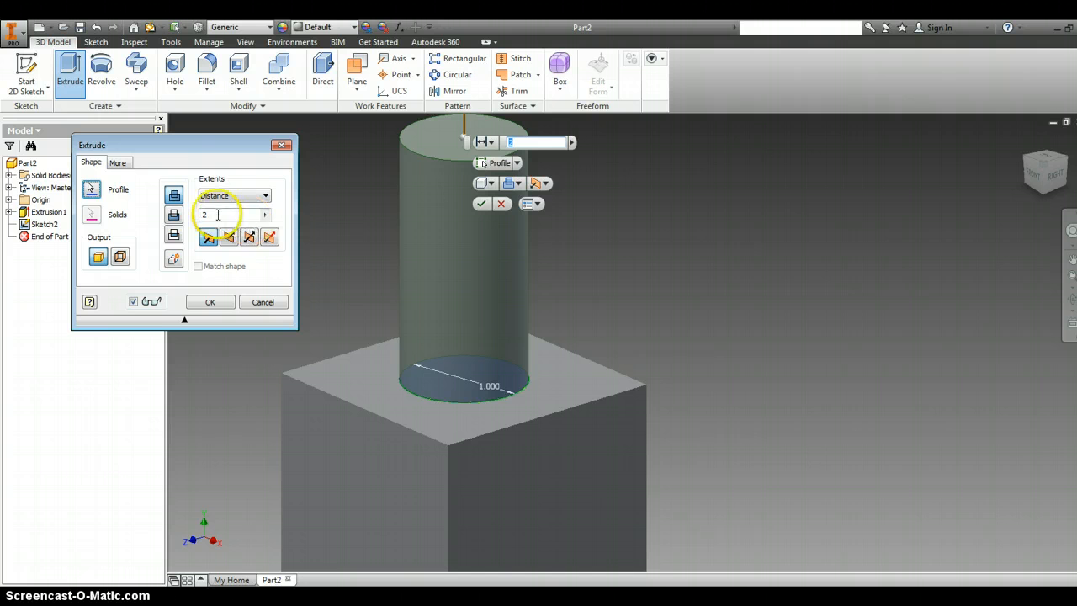
drag(218, 216, 171, 227)
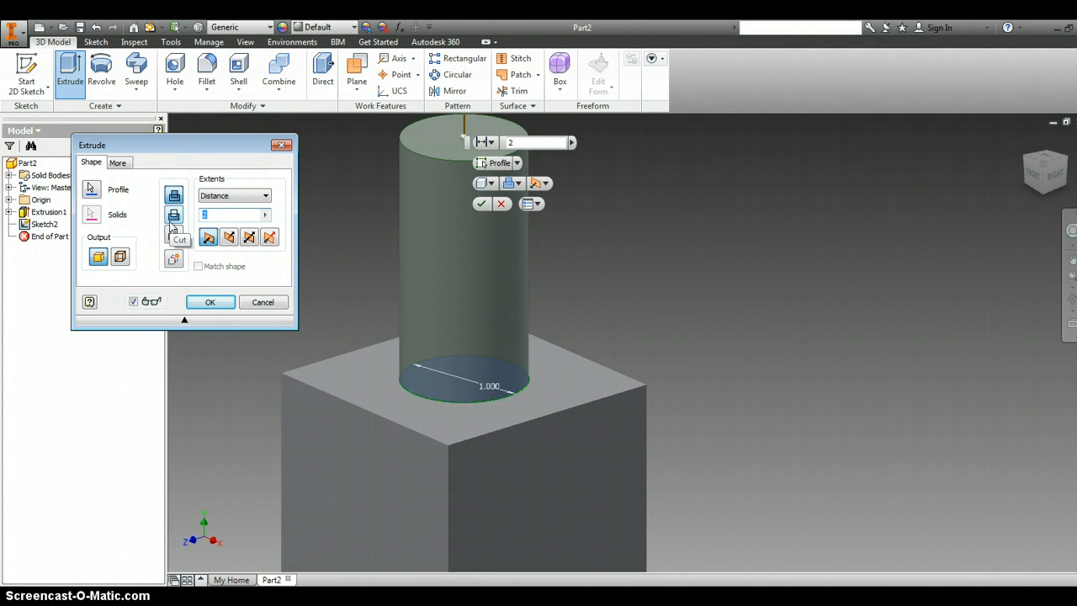
text(.25)
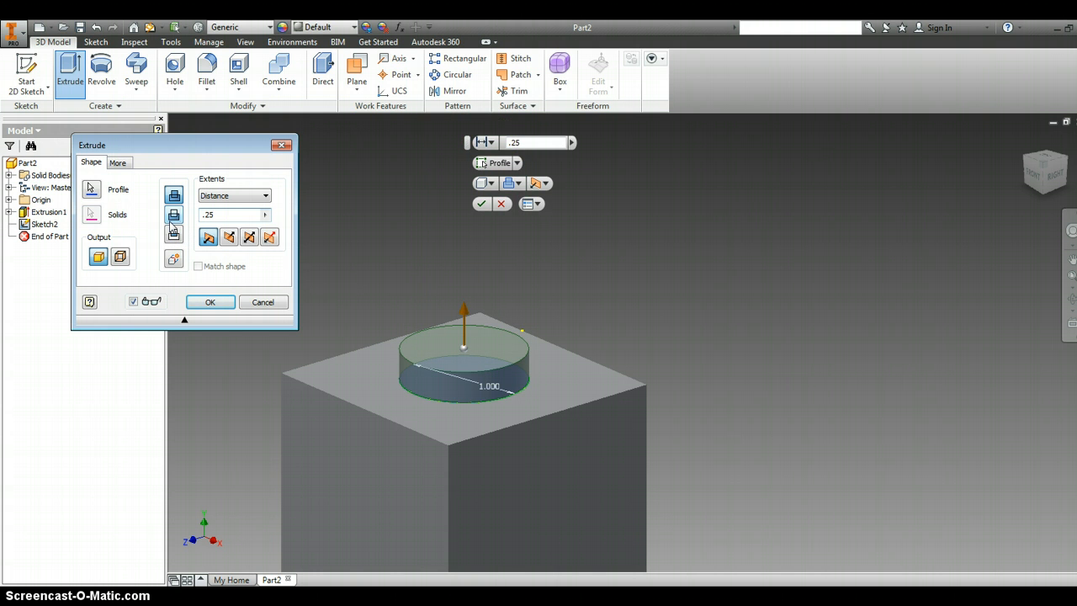
click(230, 238)
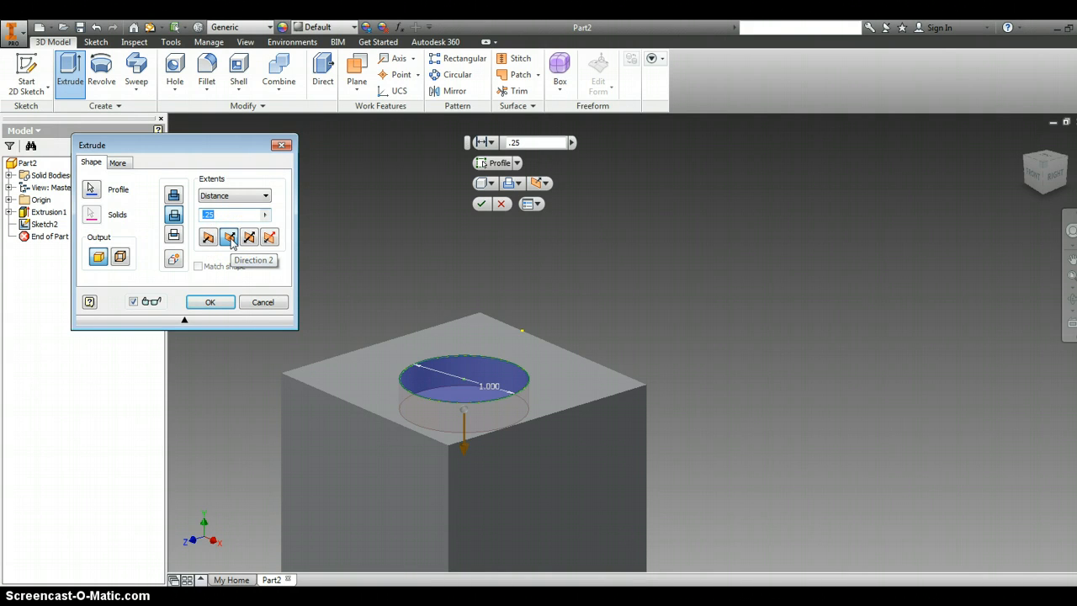
click(211, 301)
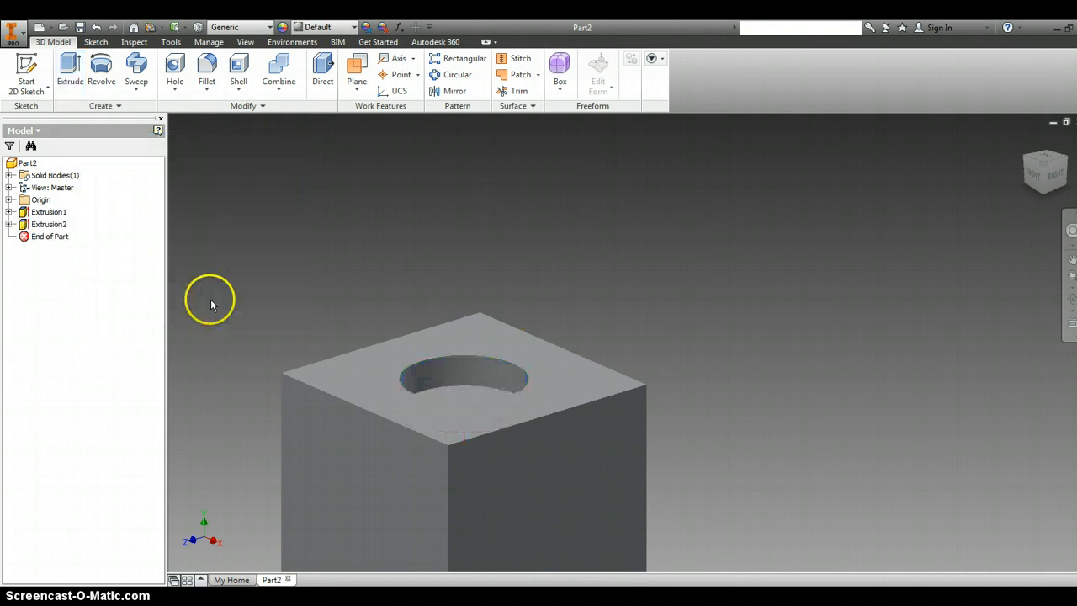
- Sketch a circle of 1 in diameter at the centre of the cube's front face and finish the sketch
scroll(289, 440, up, 5)
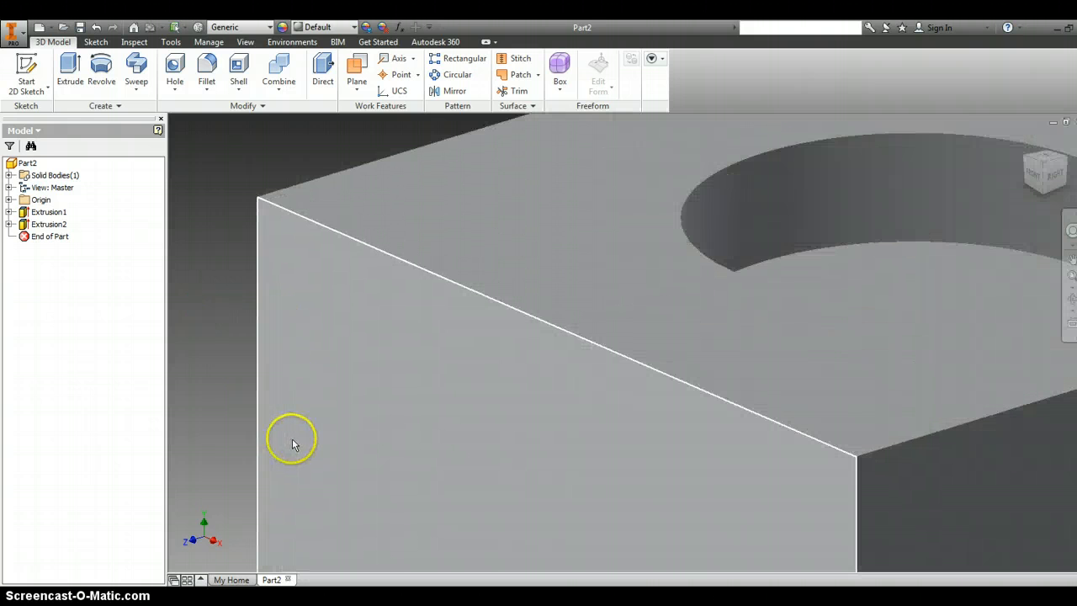
scroll(291, 439, down, 5)
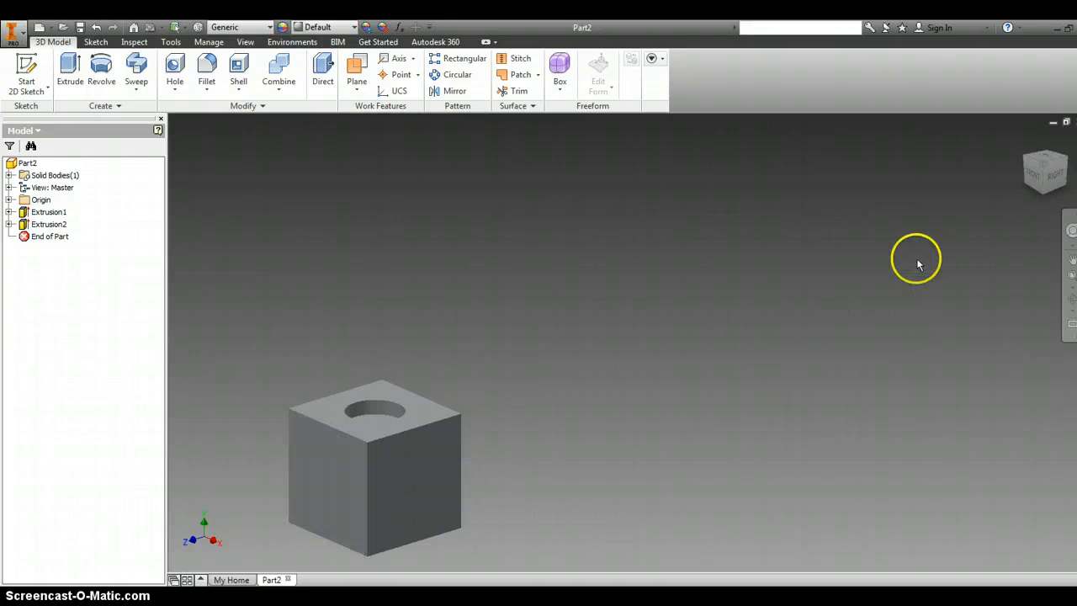
click(1034, 176)
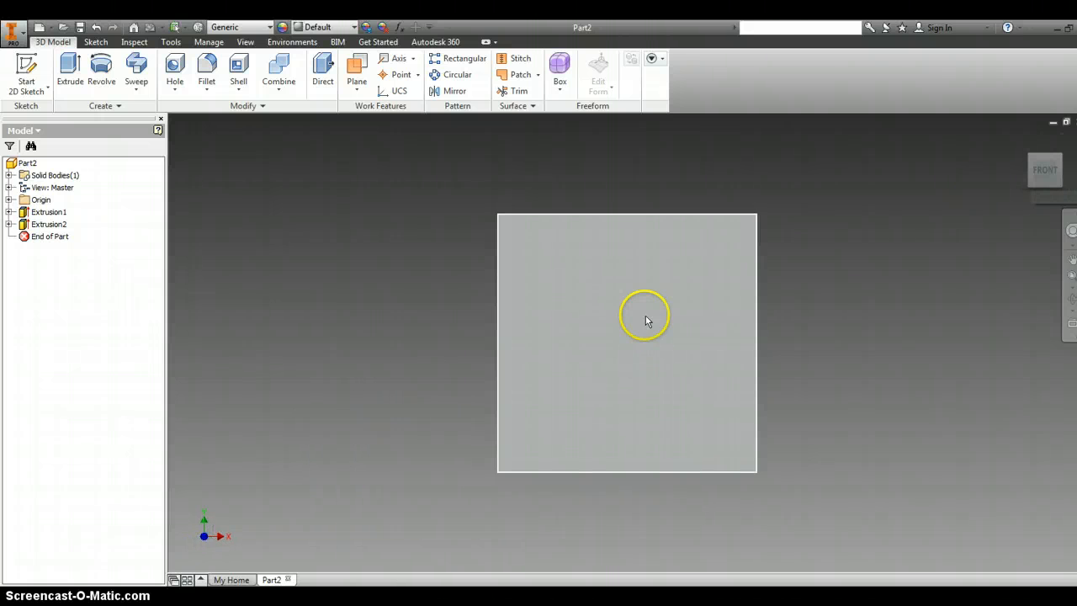
click(594, 306)
right_click(594, 307)
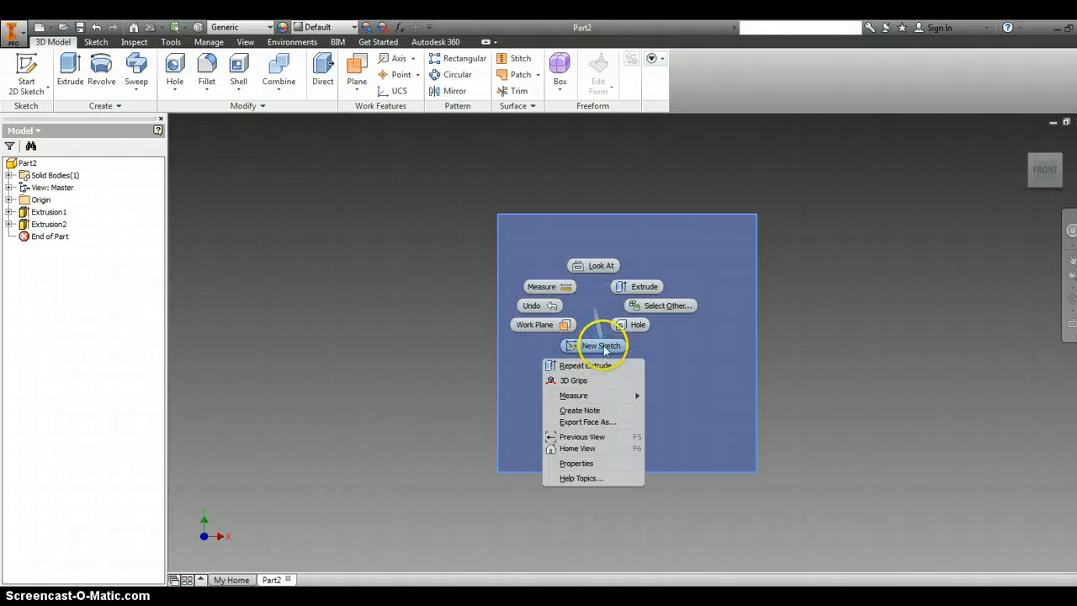
click(601, 345)
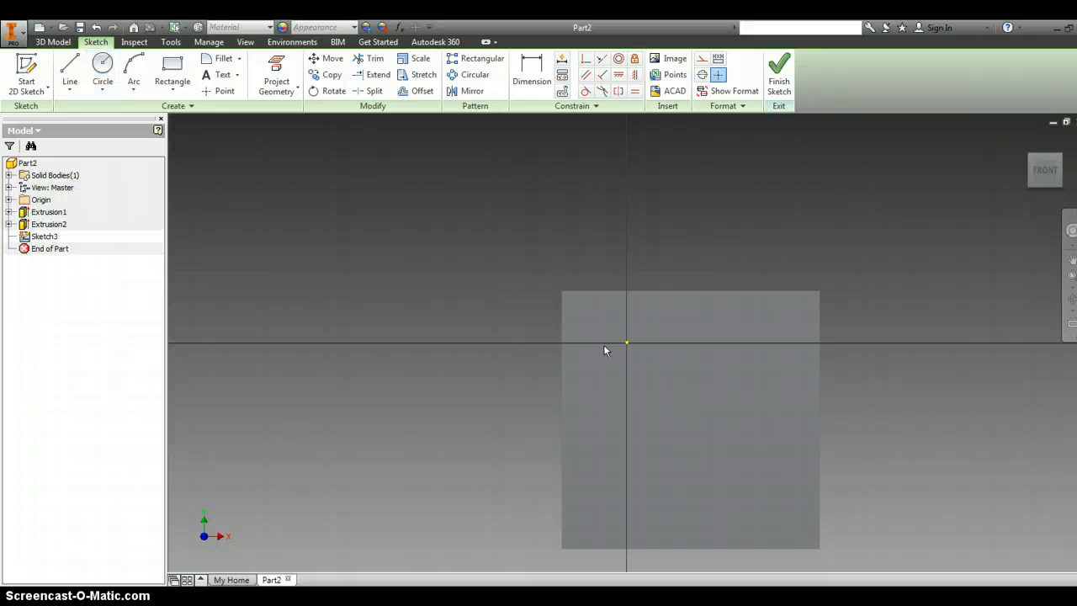
click(102, 67)
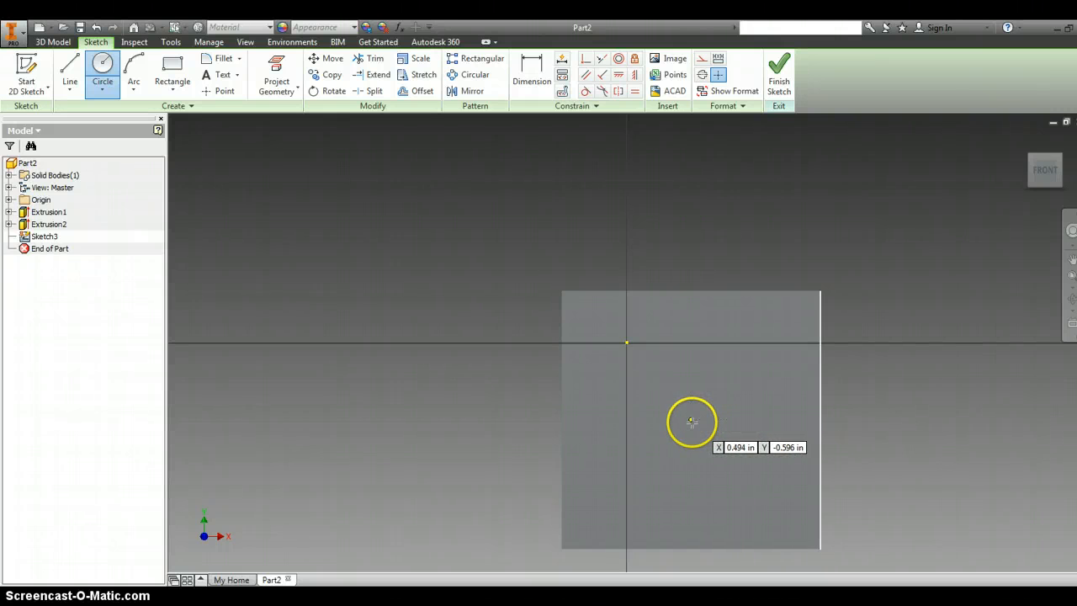
click(690, 419)
text(1)
key(Return)
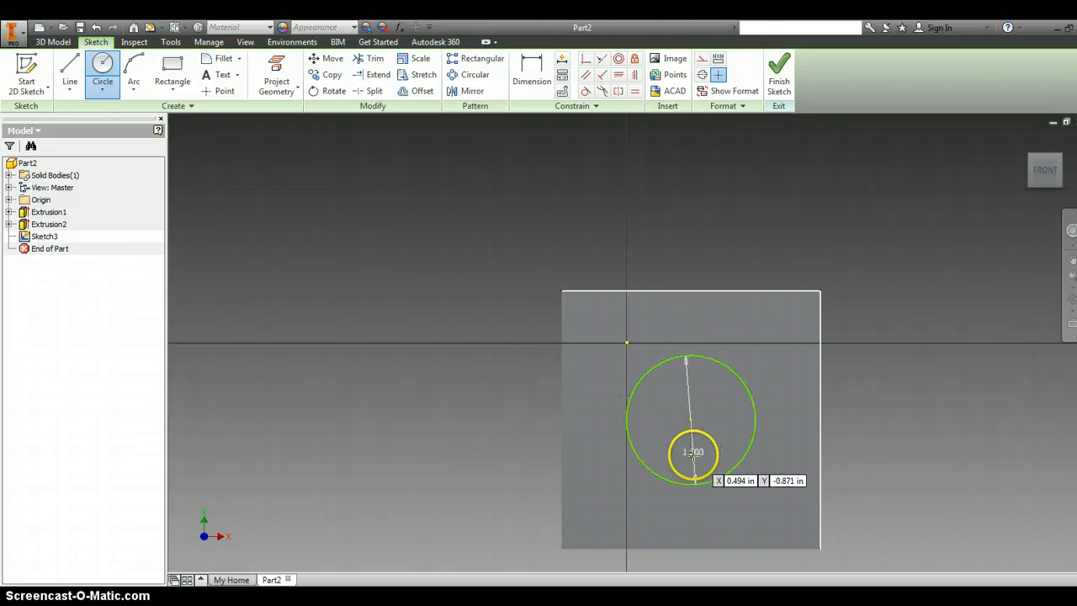
click(777, 76)
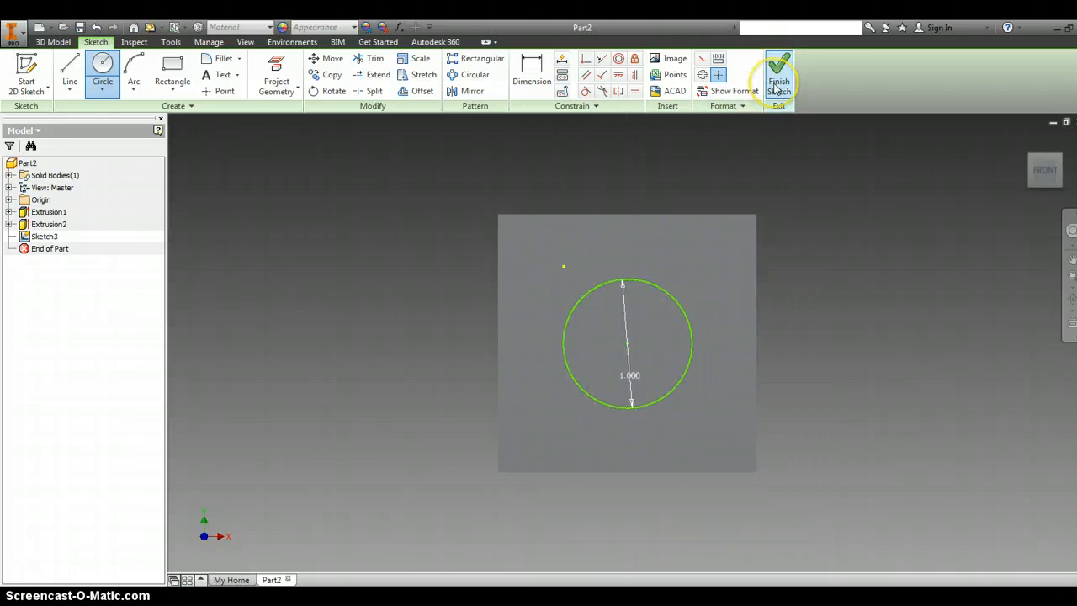
- Extrude the front-face circle outward by 0.25 in as a joined boss on the cube
mouse_move(1053, 161)
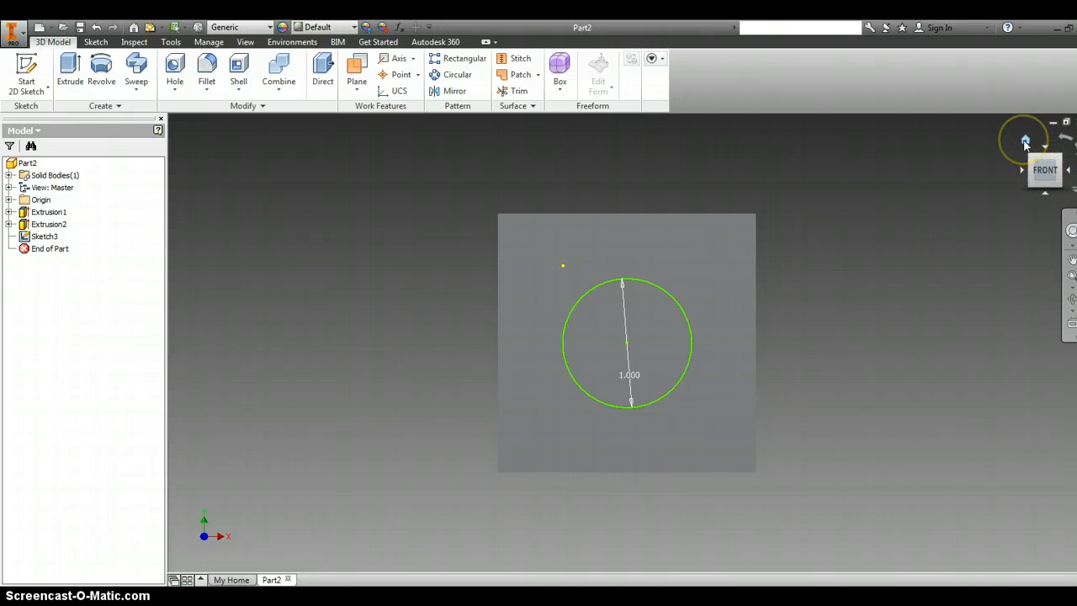
click(1025, 141)
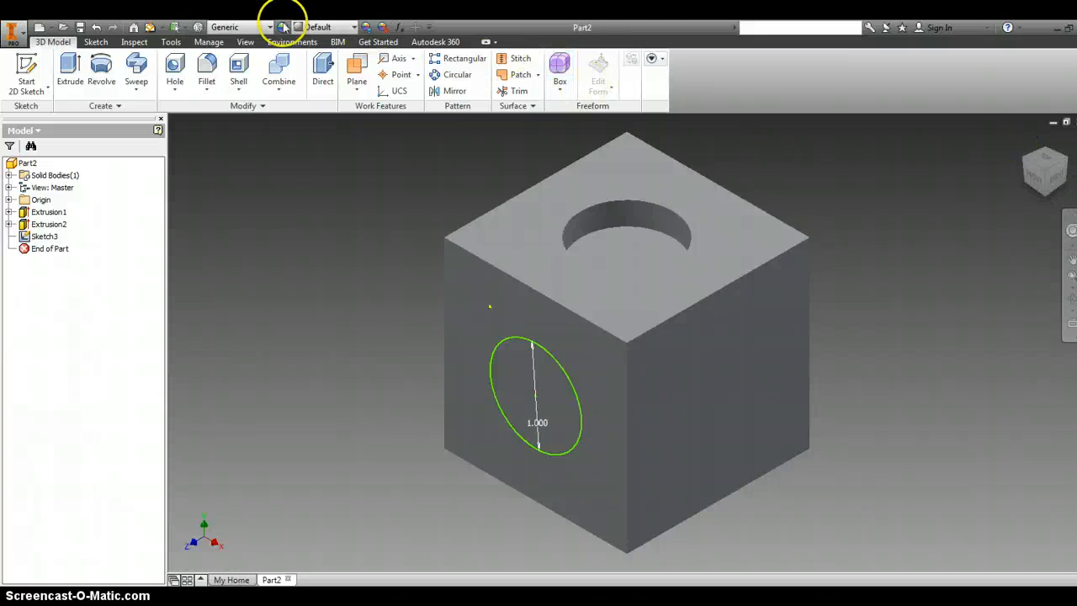
click(71, 72)
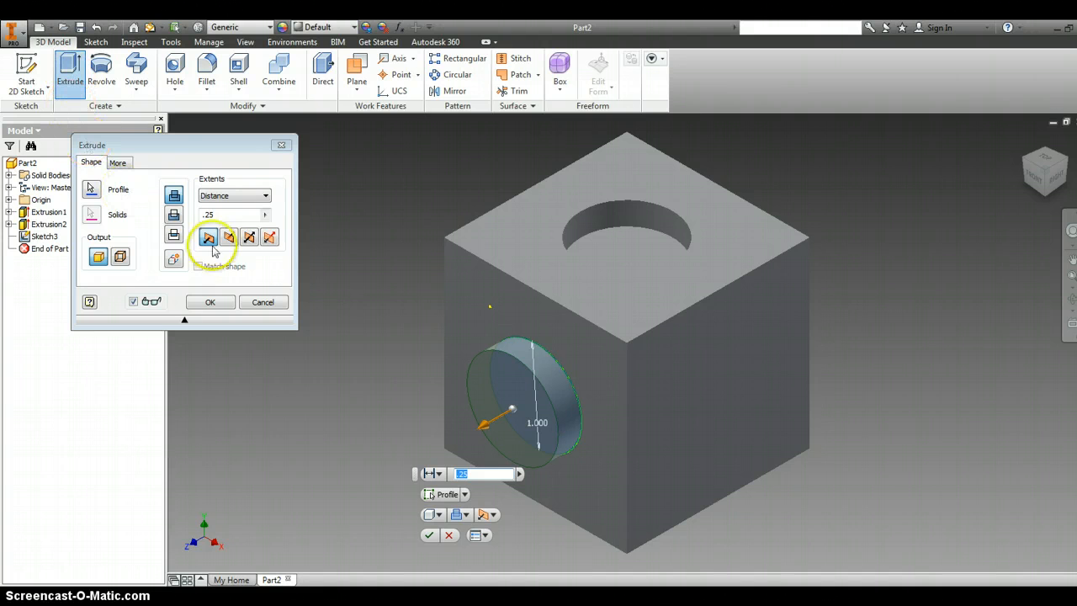
click(241, 215)
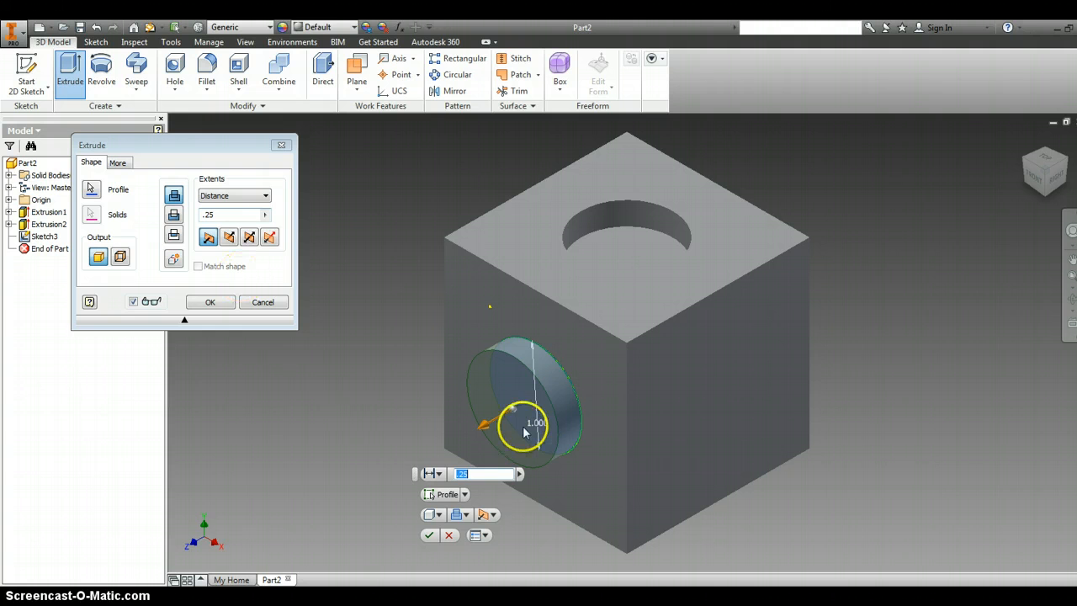
click(210, 302)
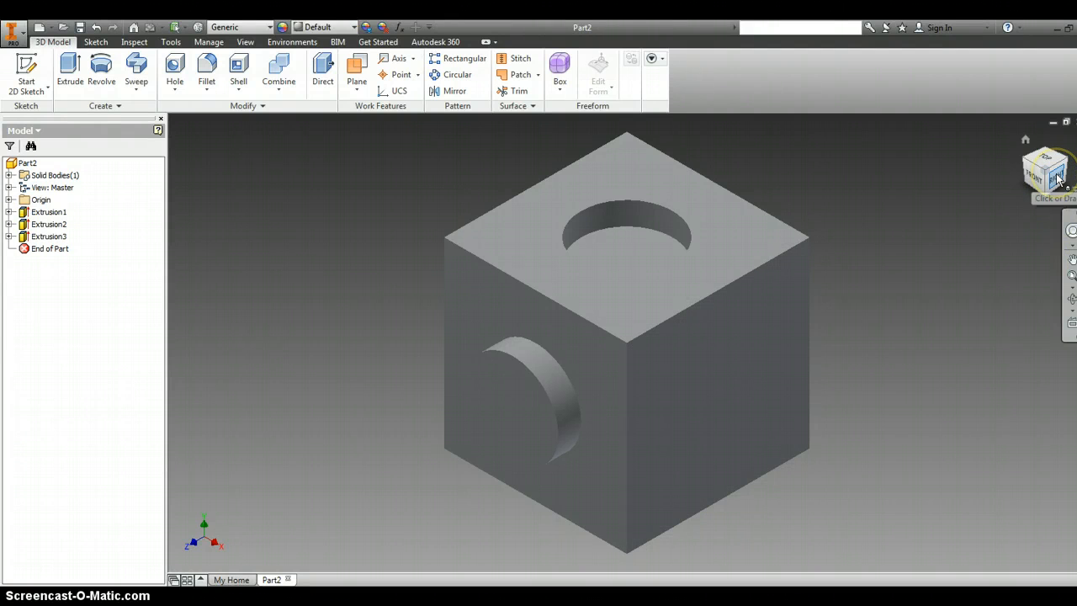
- Sketch a 1 in by 1 in two-point center rectangle at the centre of the cube's right face and finish the sketch
right_click(708, 364)
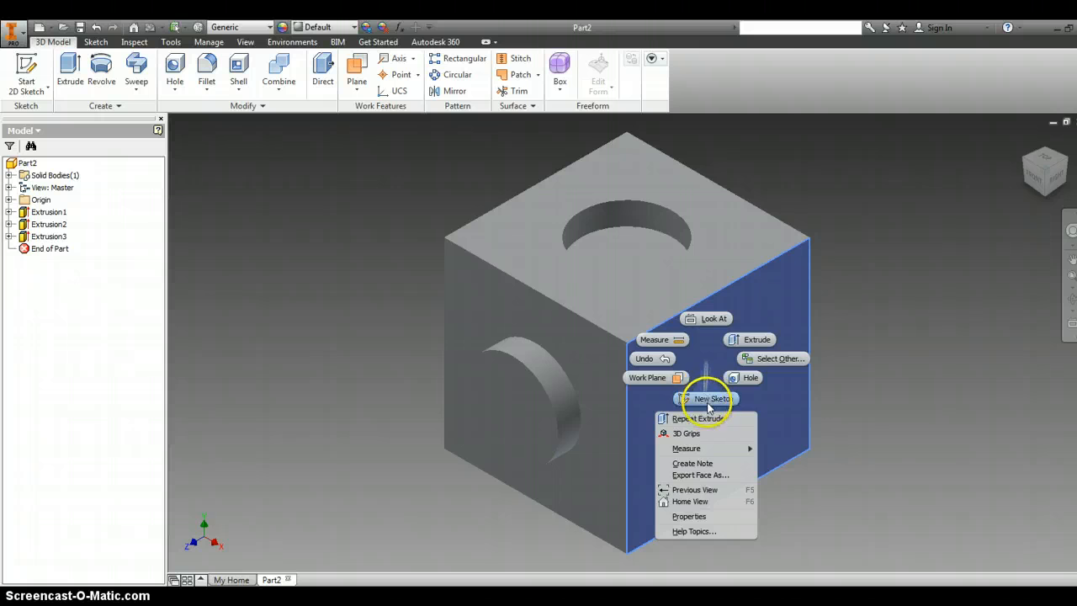
click(709, 400)
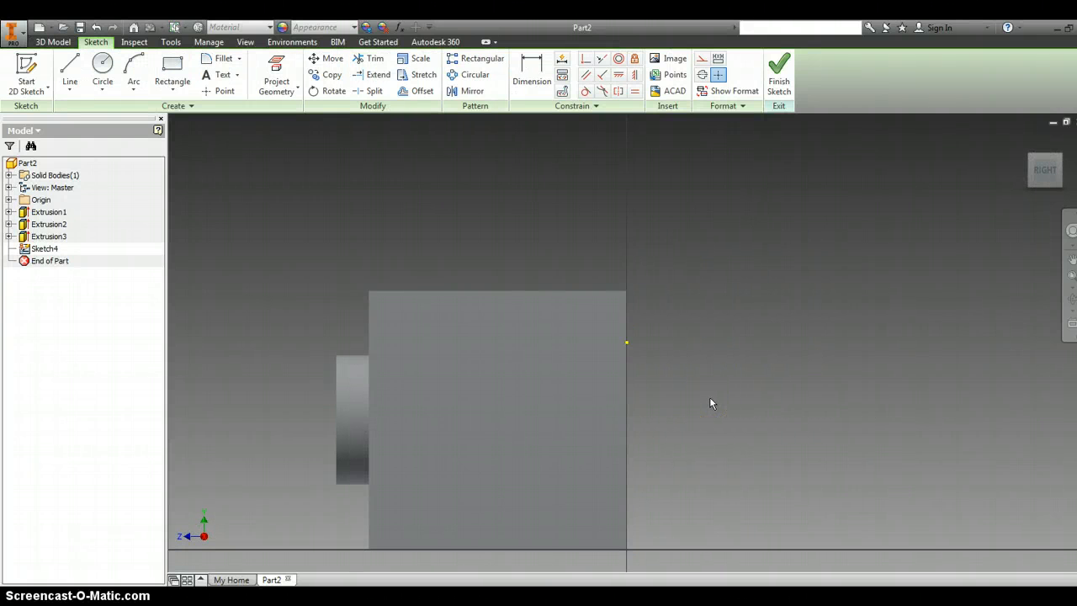
click(172, 88)
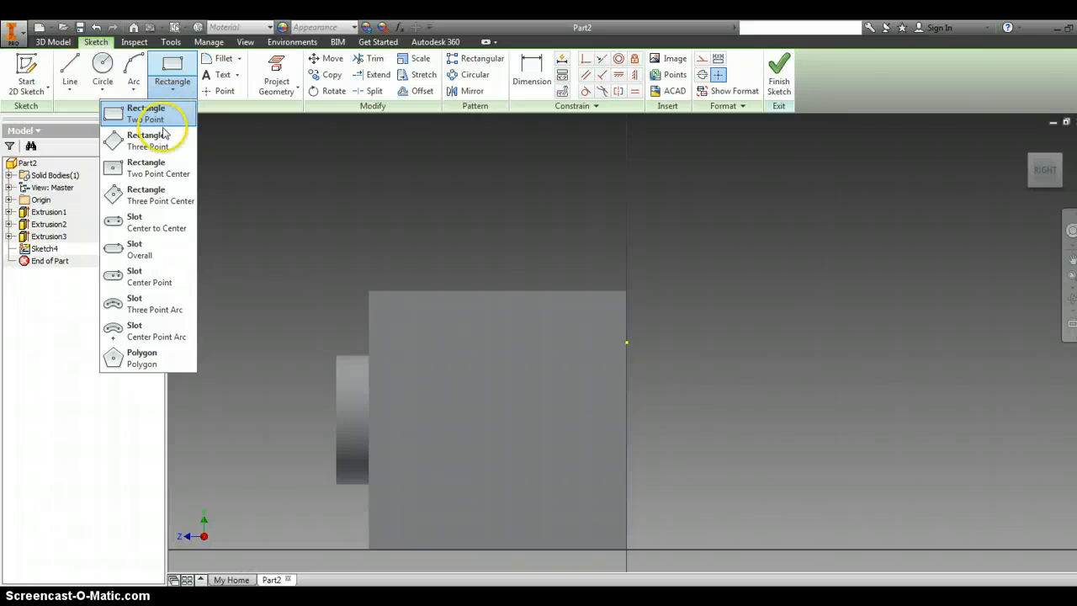
click(157, 174)
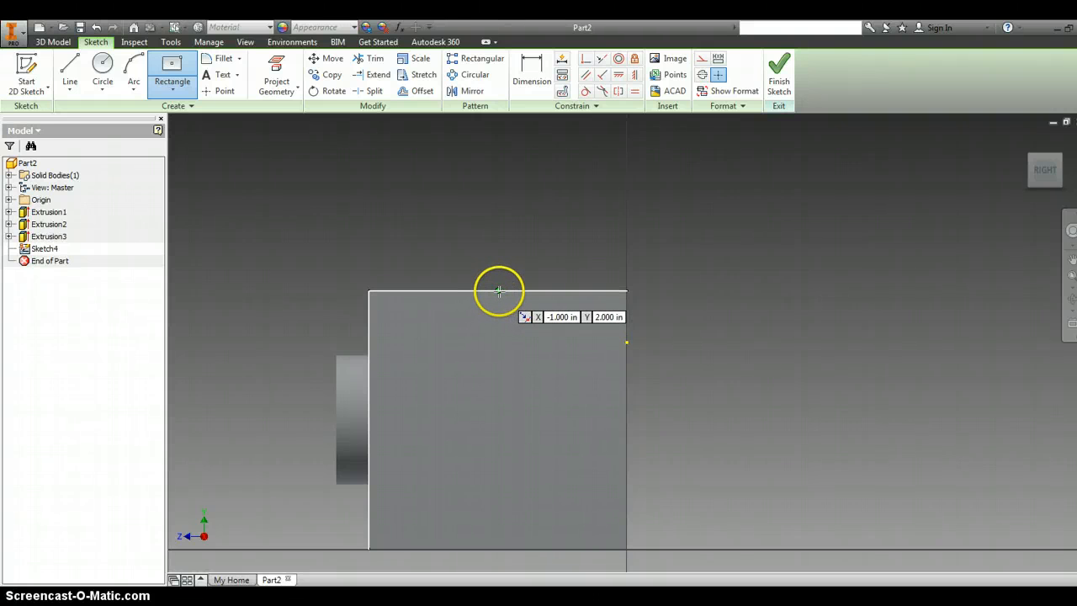
click(499, 416)
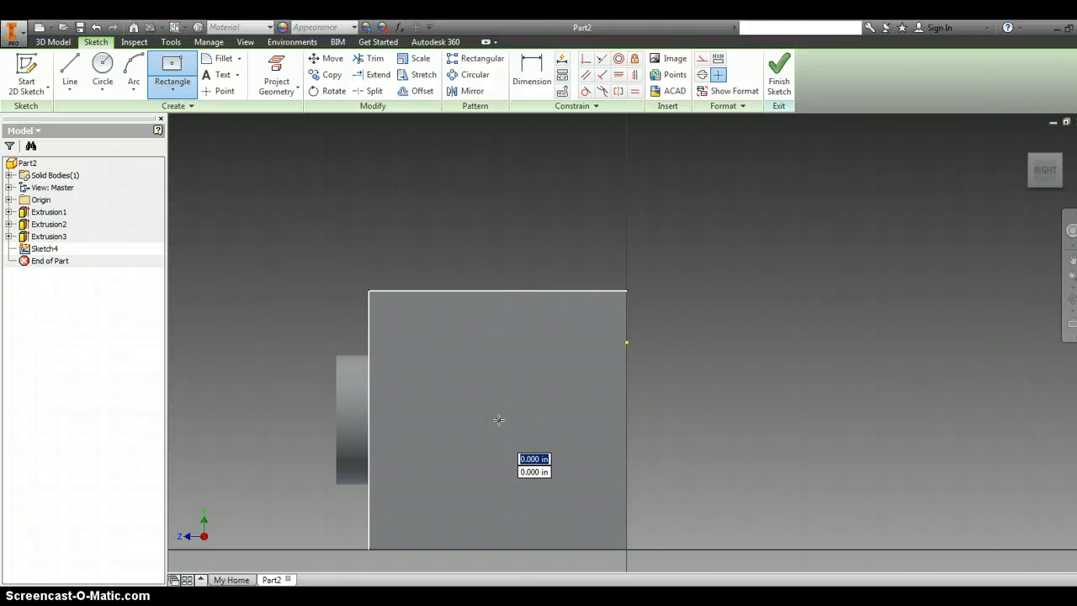
drag(499, 420, 484, 447)
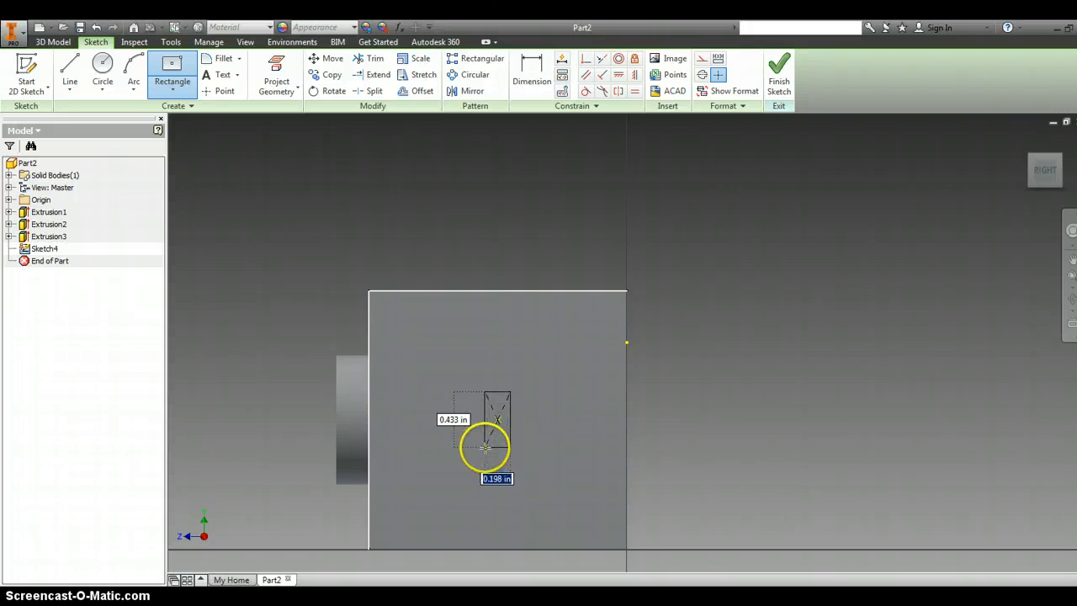
text(1)
key(Tab)
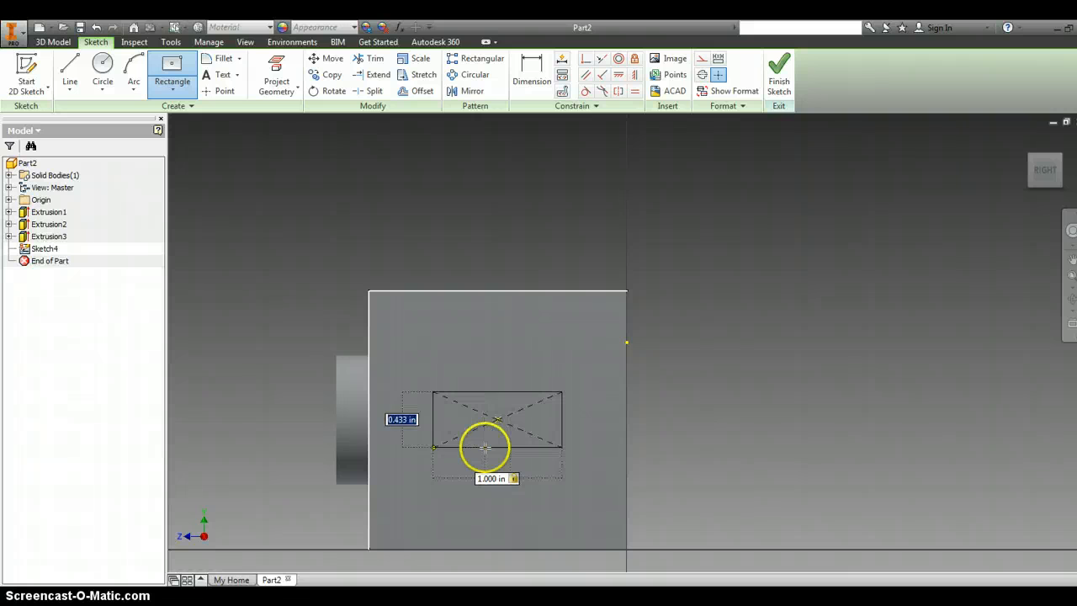
text(1)
key(Return)
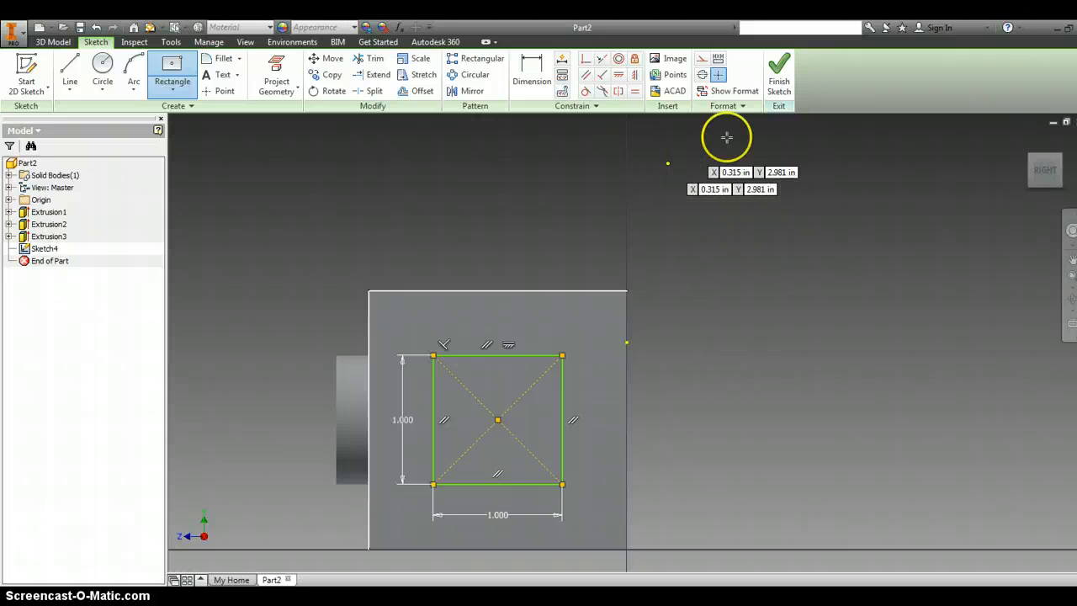
click(779, 86)
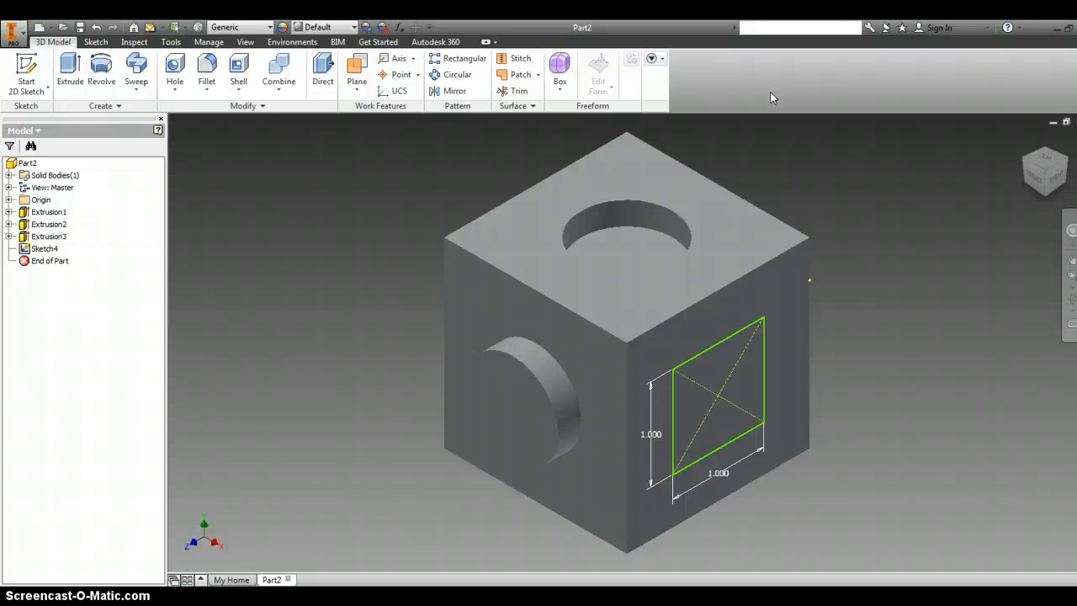
- Extrude the right-face square outward by 0.25 in as a joined boss on the cube
click(74, 75)
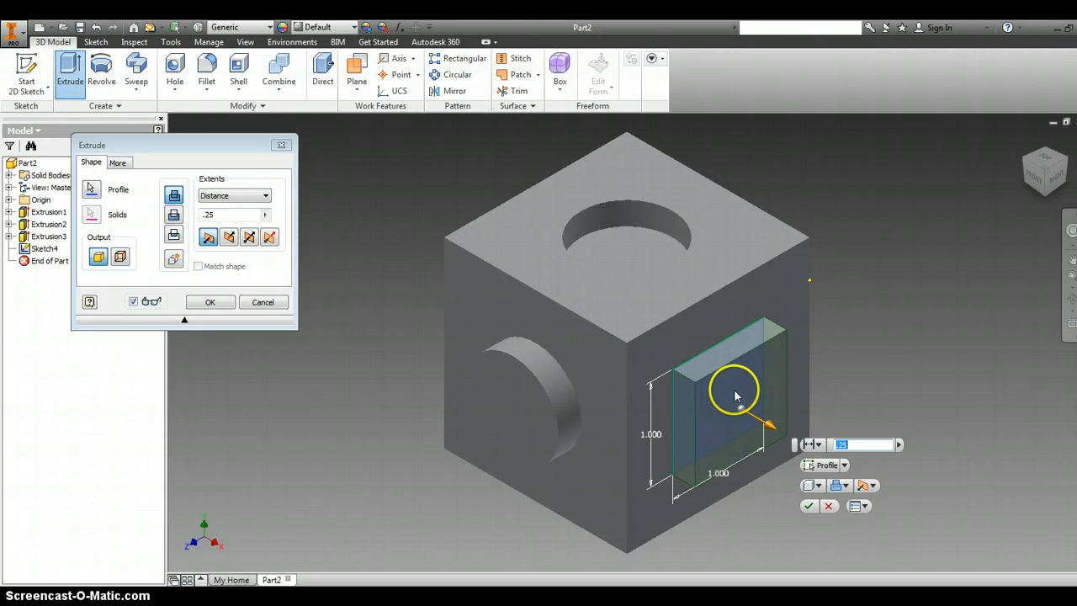
click(210, 301)
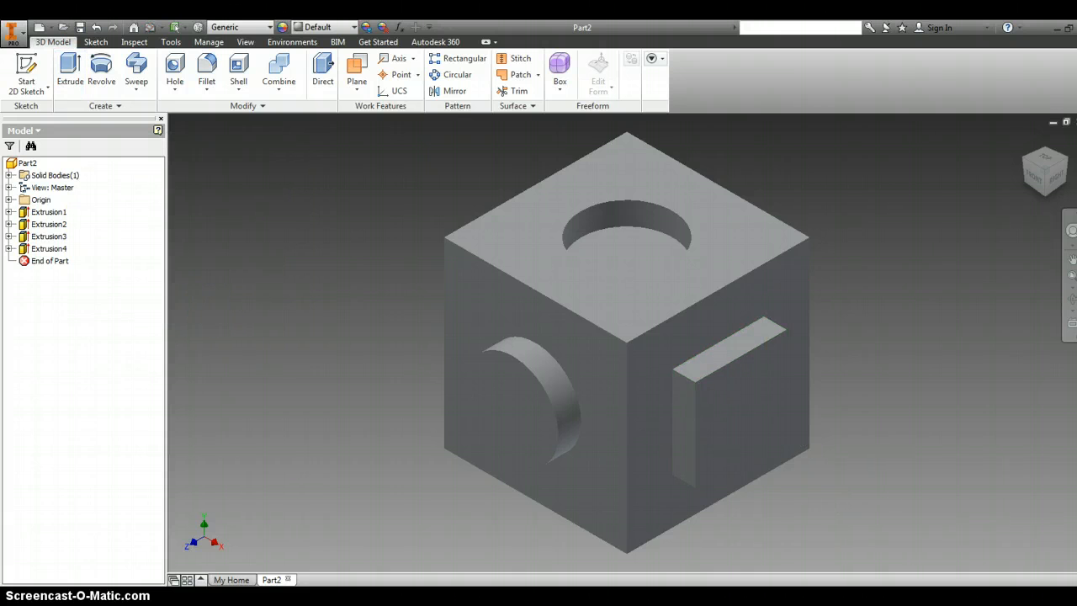
- Save the part in the DM folder under the file name "sketch plane cube"
click(11, 33)
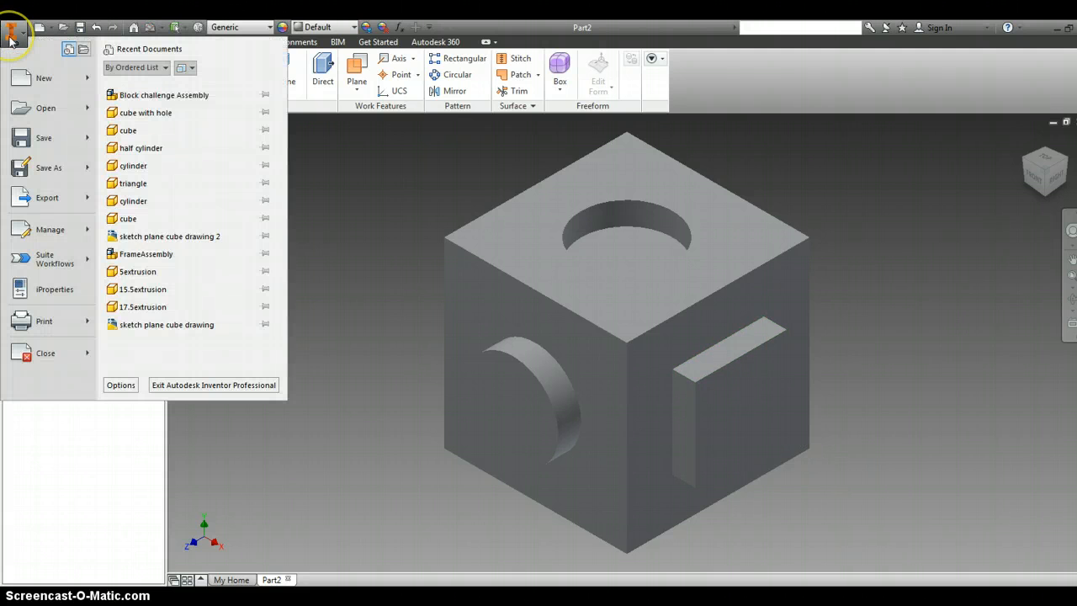
click(72, 172)
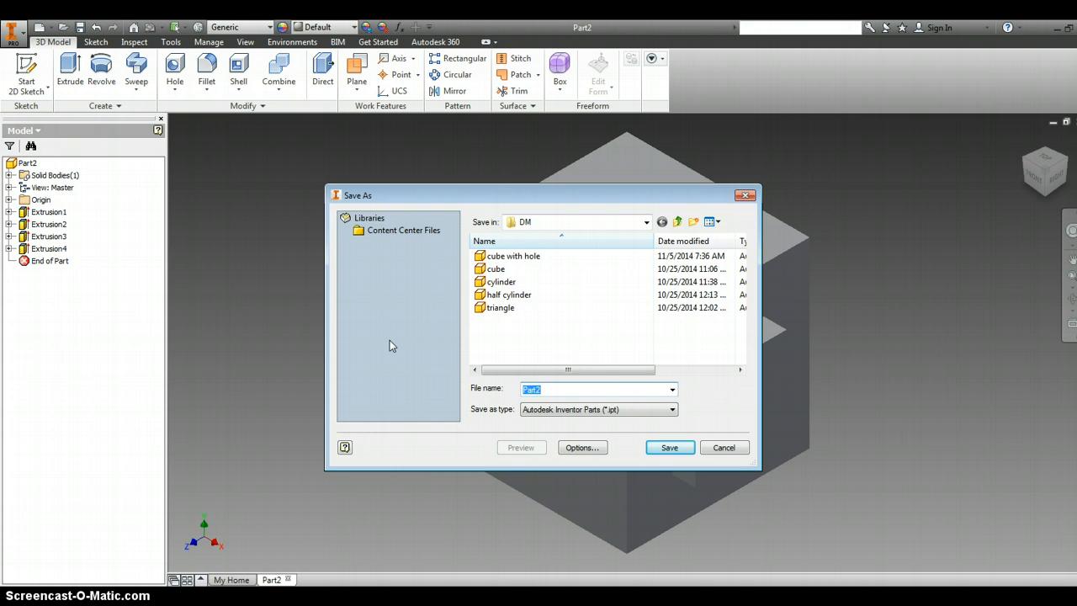
text(sk)
text(etyc)
key(BackSpace)
key(BackSpace)
text(ch plane cube)
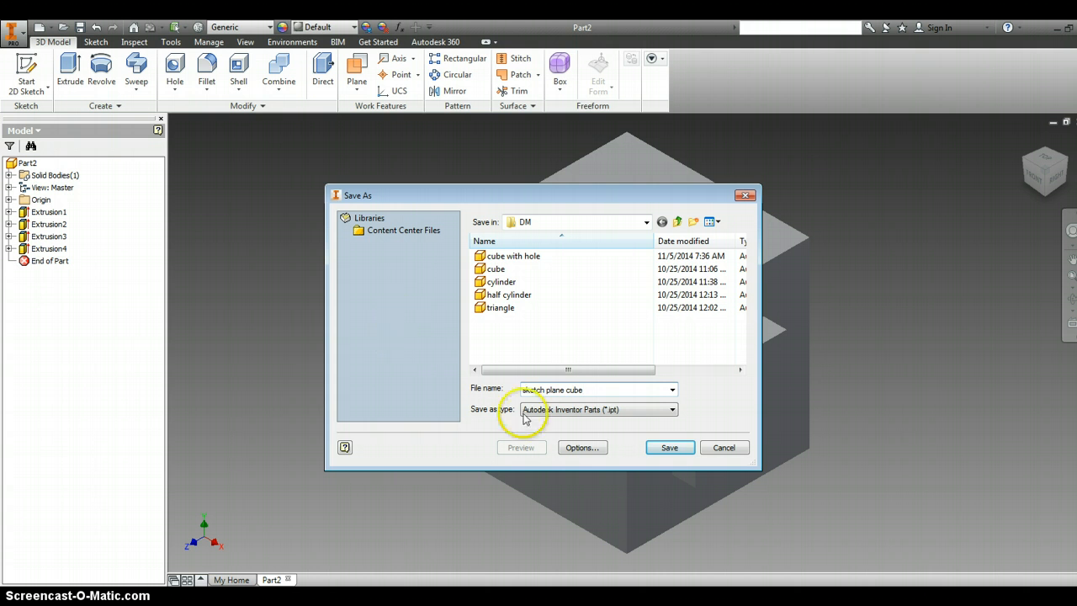
click(656, 446)
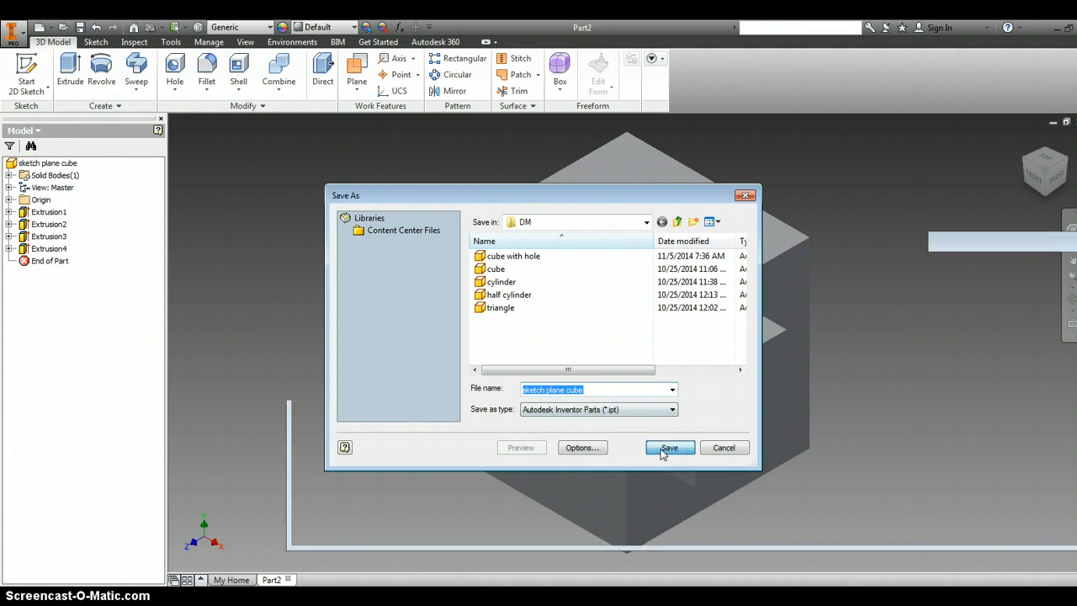